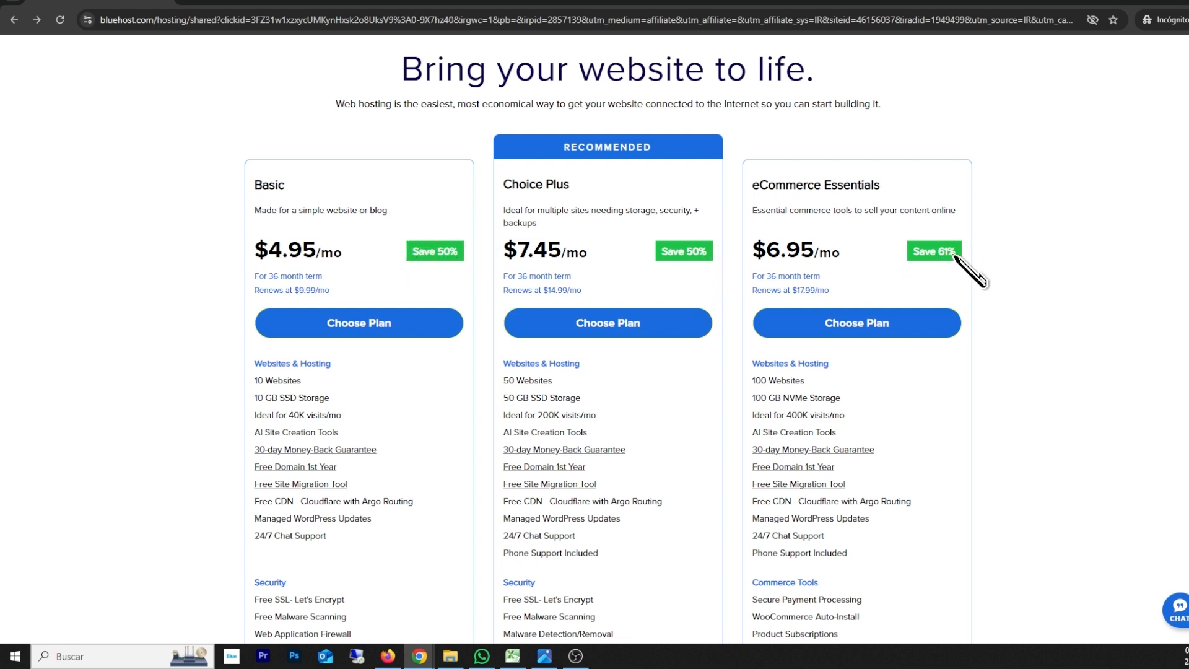
Step: Choose the Choice Plus hosting plan and review the contact, account and billing sections of its checkout form
left_click_drag(761, 186, 860, 197)
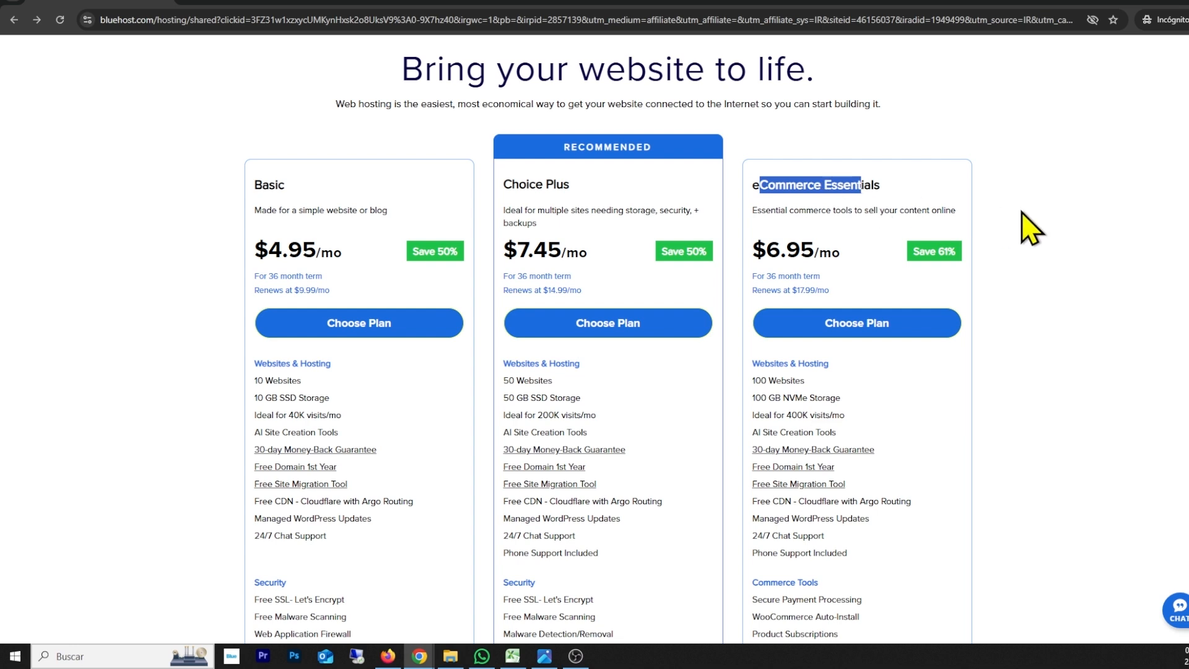
left_click(1038, 251)
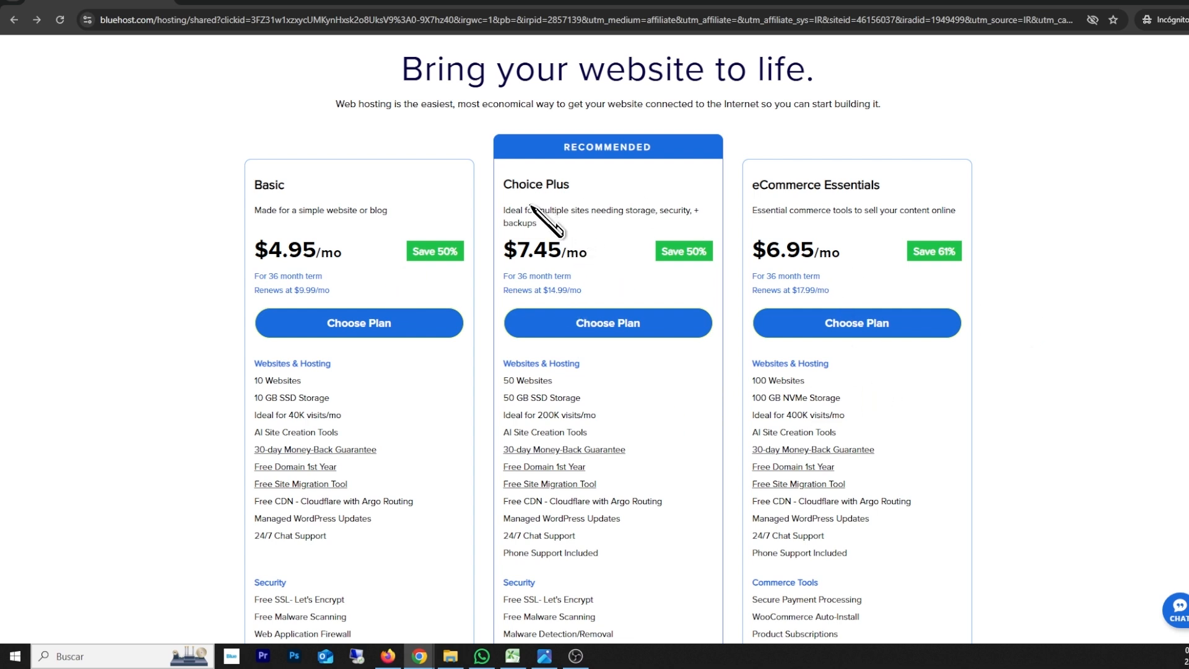
left_click_drag(505, 184, 563, 184)
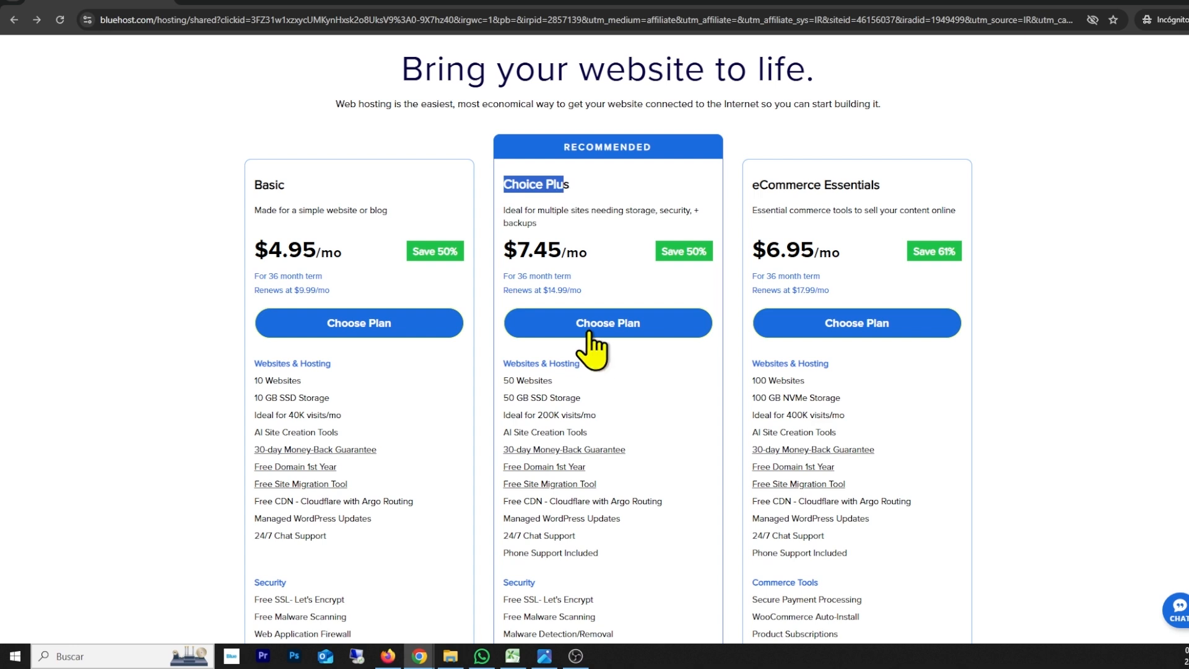
left_click(623, 324)
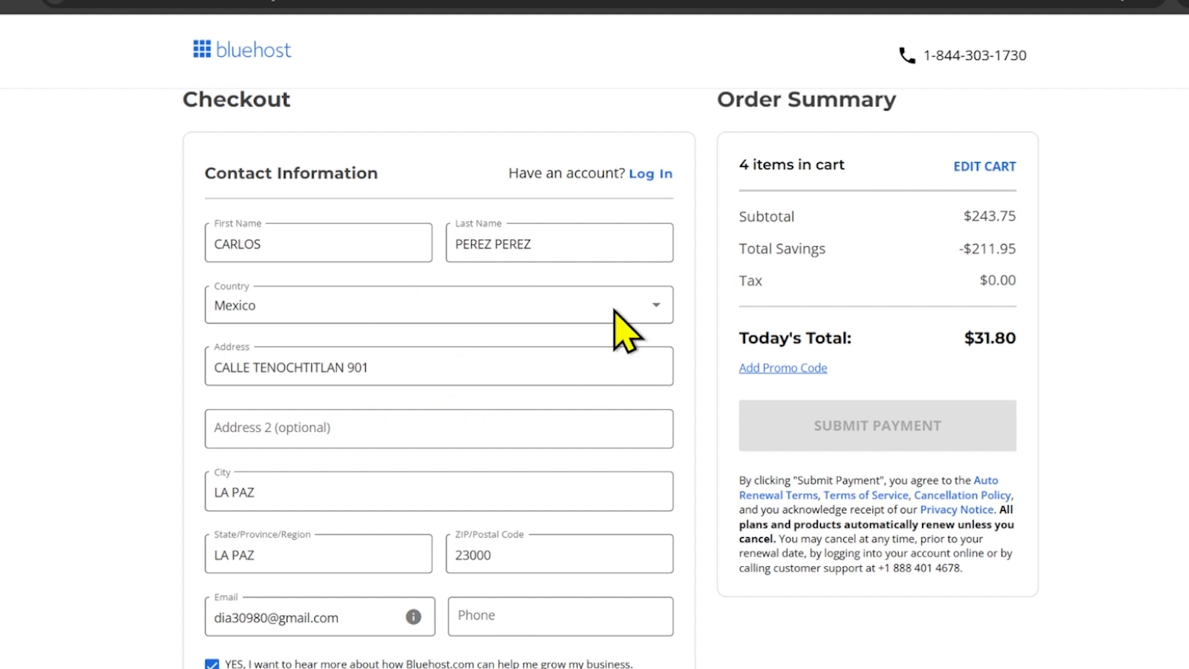
scroll(514, 322, "down", 10)
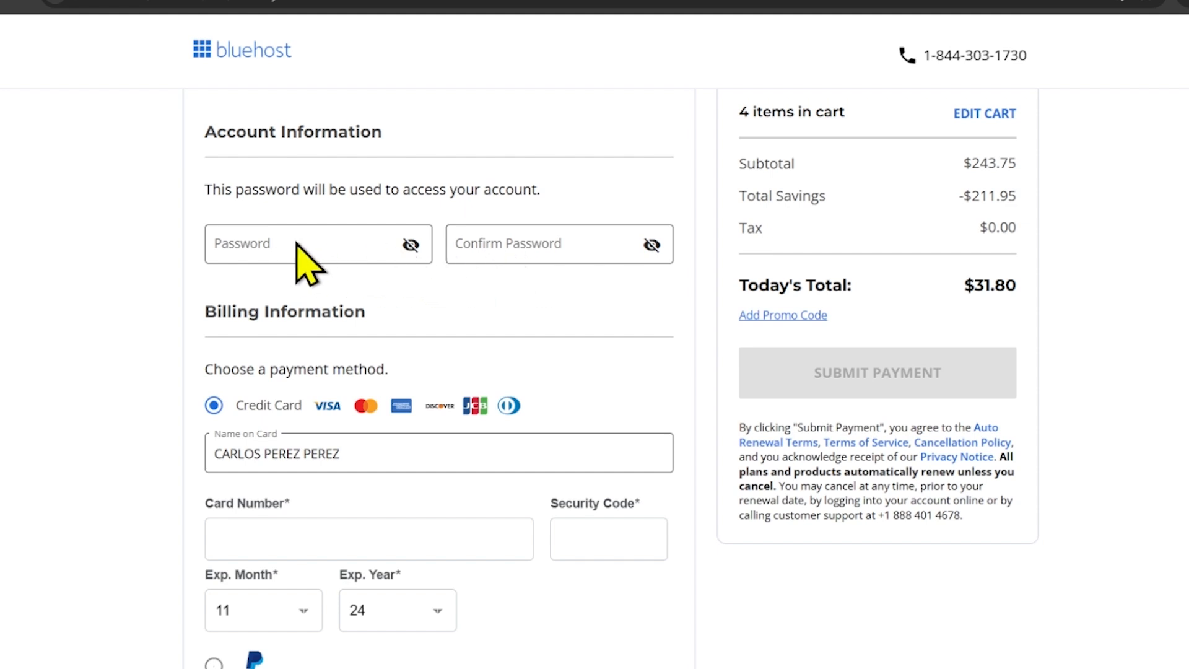
scroll(458, 248, "down", 3)
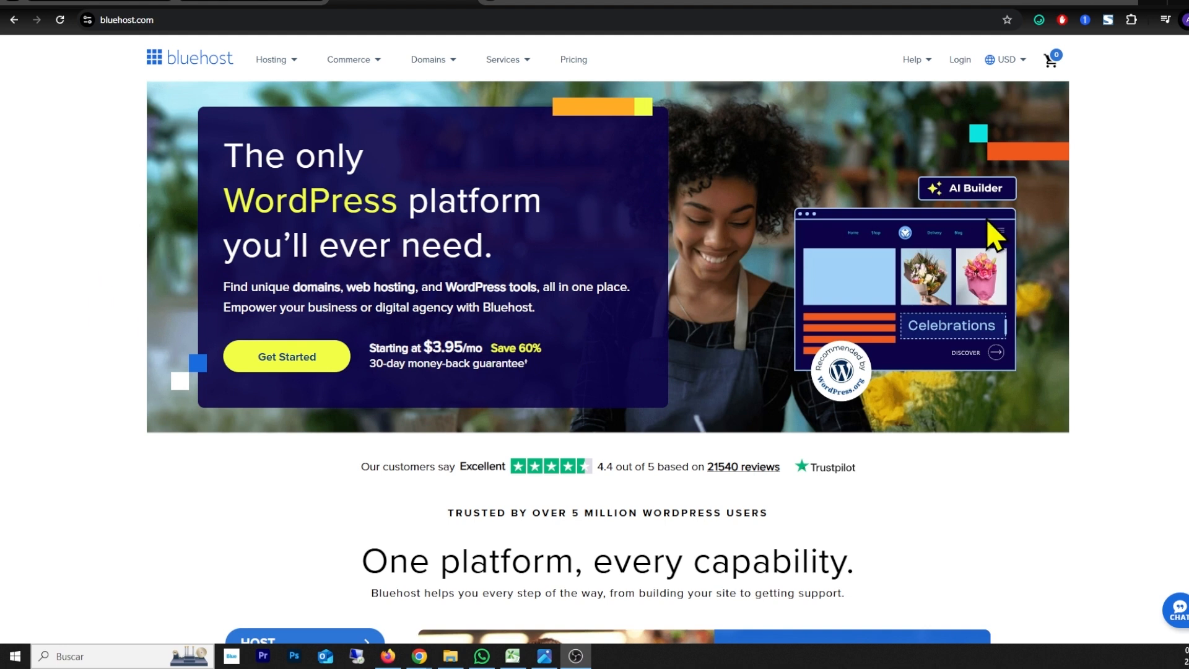
Step: Log in to the Bluehost hosting account with the account's user ID and password
left_click(961, 64)
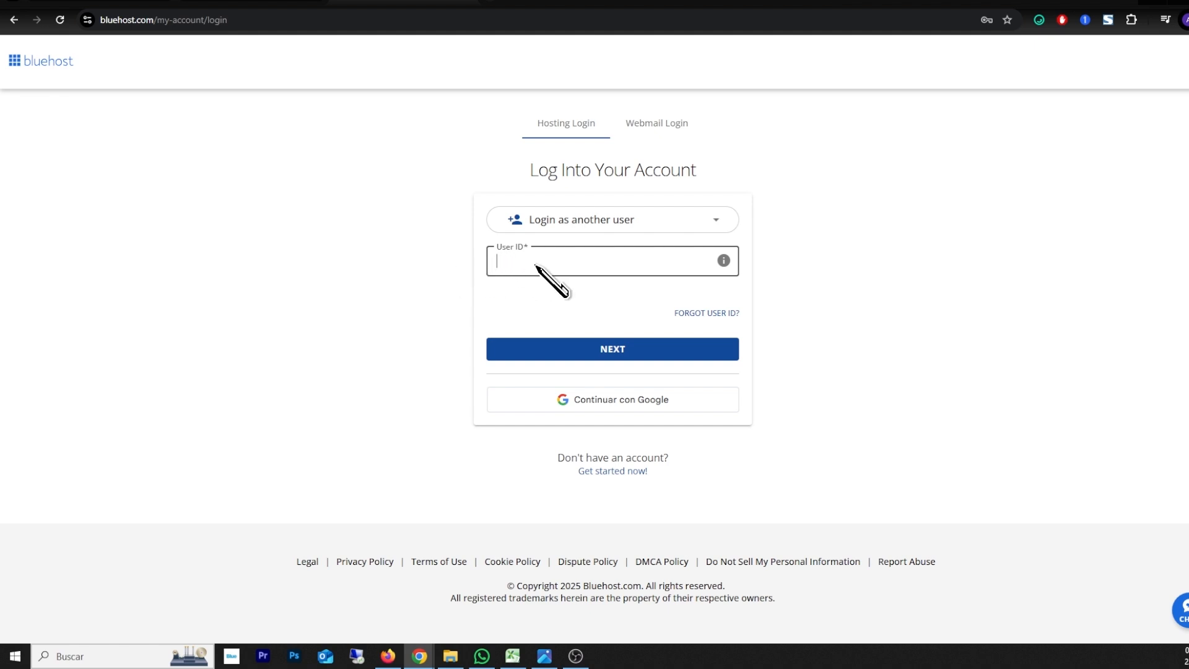
left_click(622, 319)
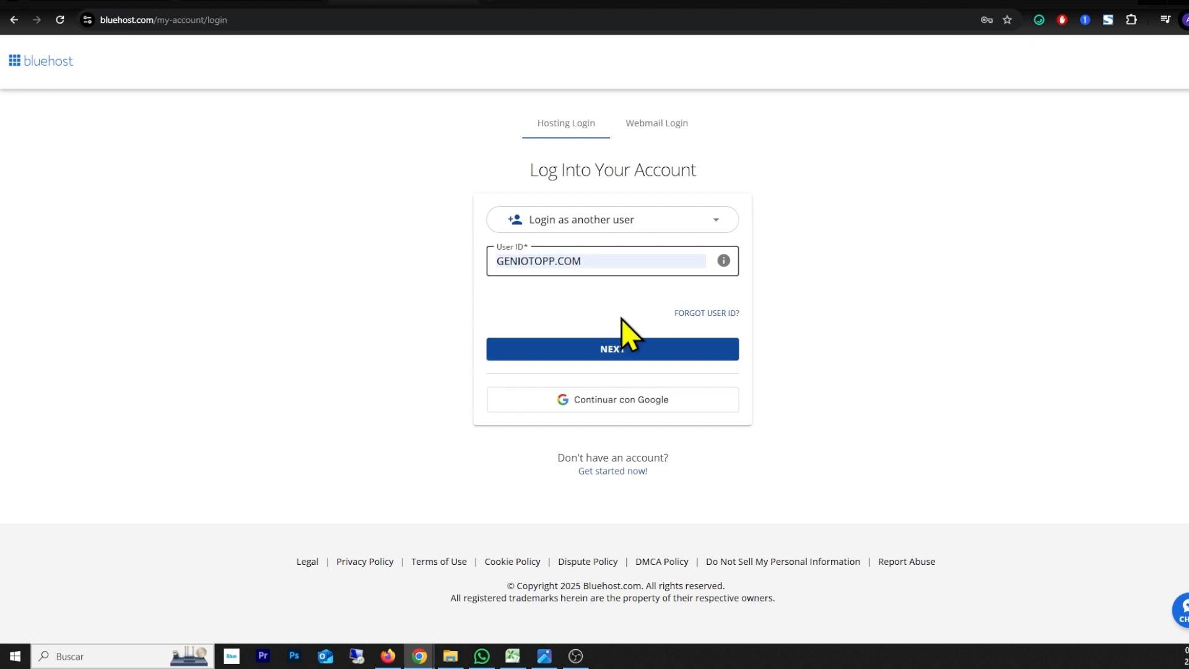
left_click(611, 351)
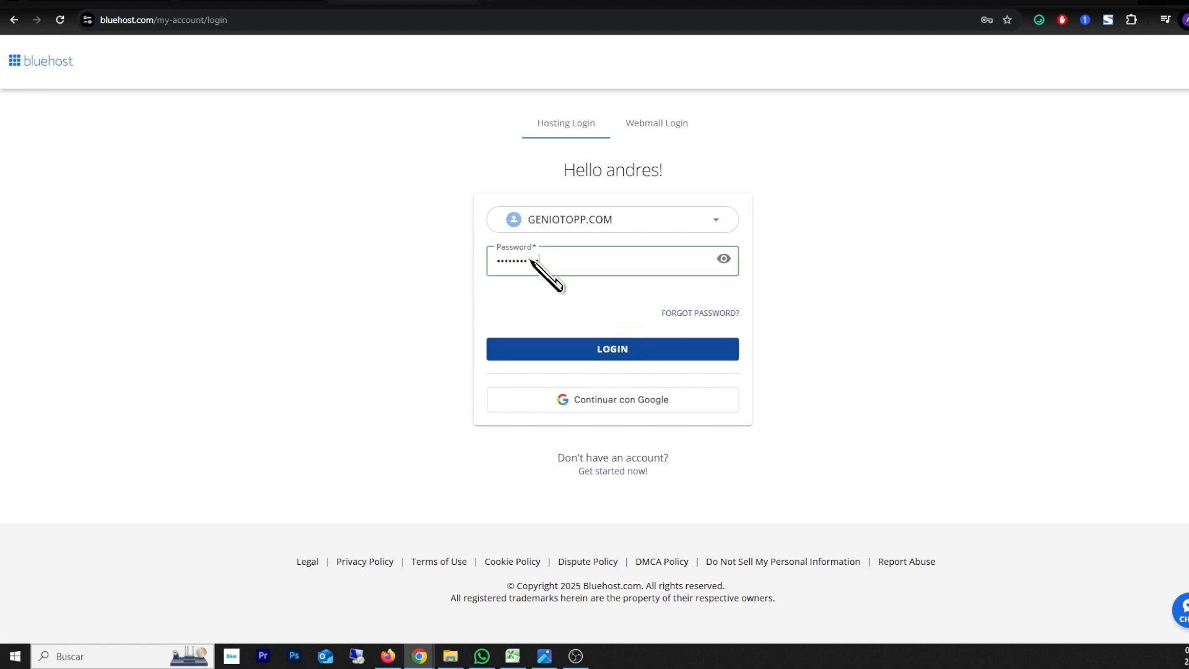
left_click(610, 352)
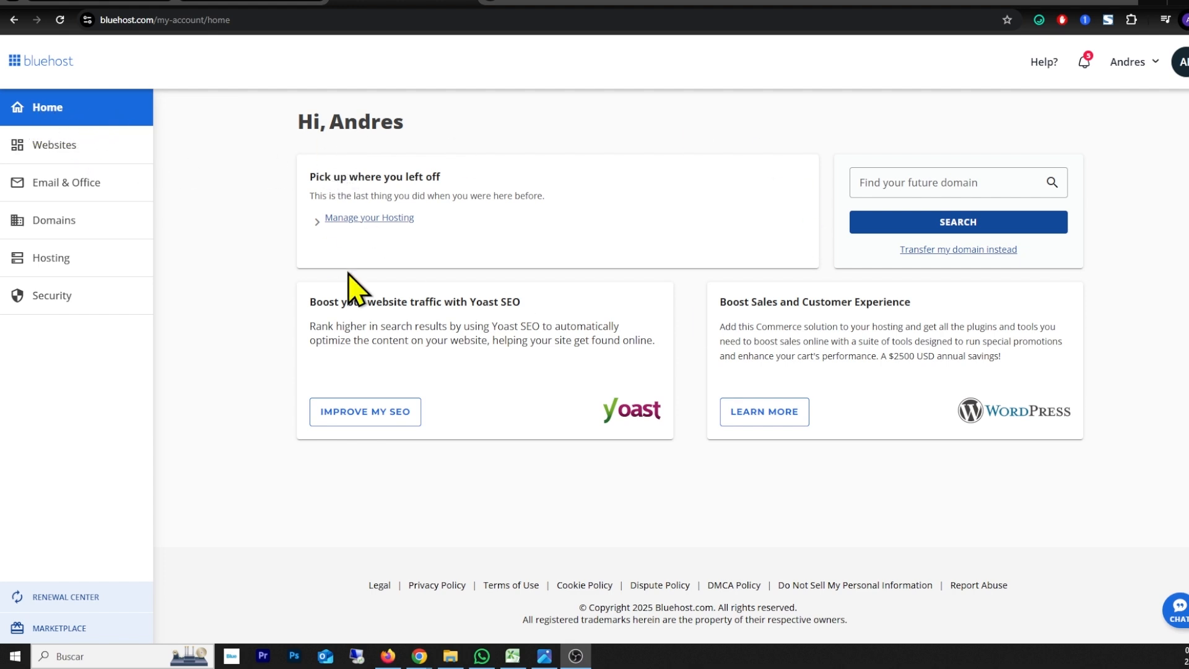
Step: Go to the account's hosting details and open the geniotopp.com site for editing in WordPress
left_click(59, 271)
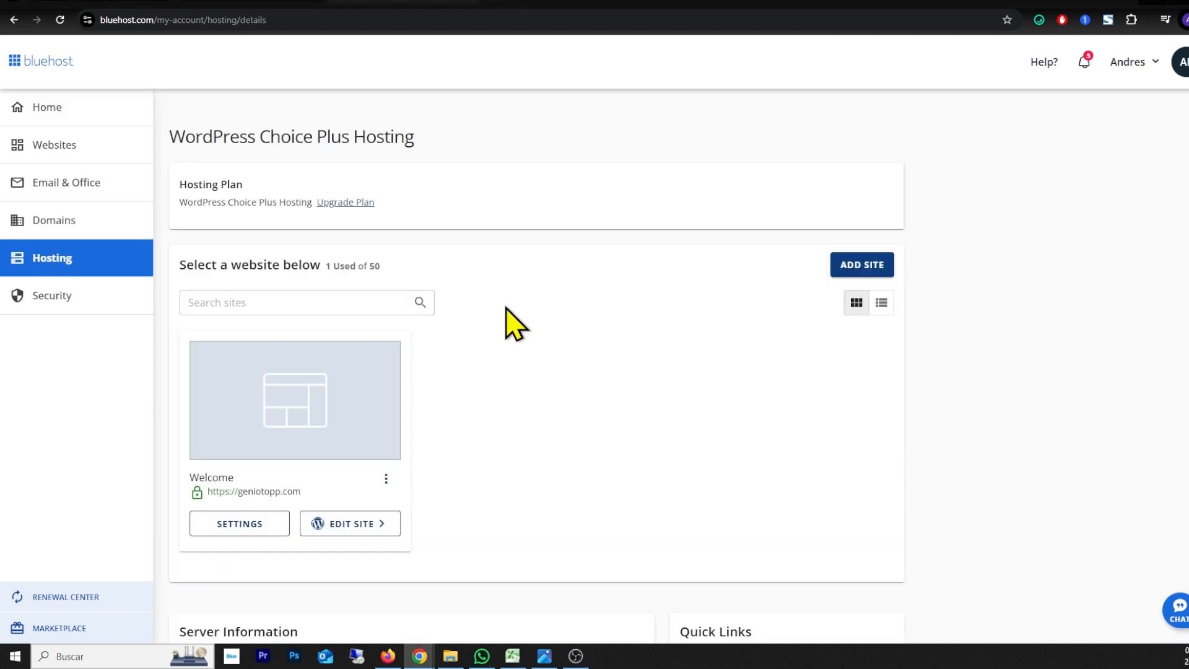
scroll(513, 323, "down", 3)
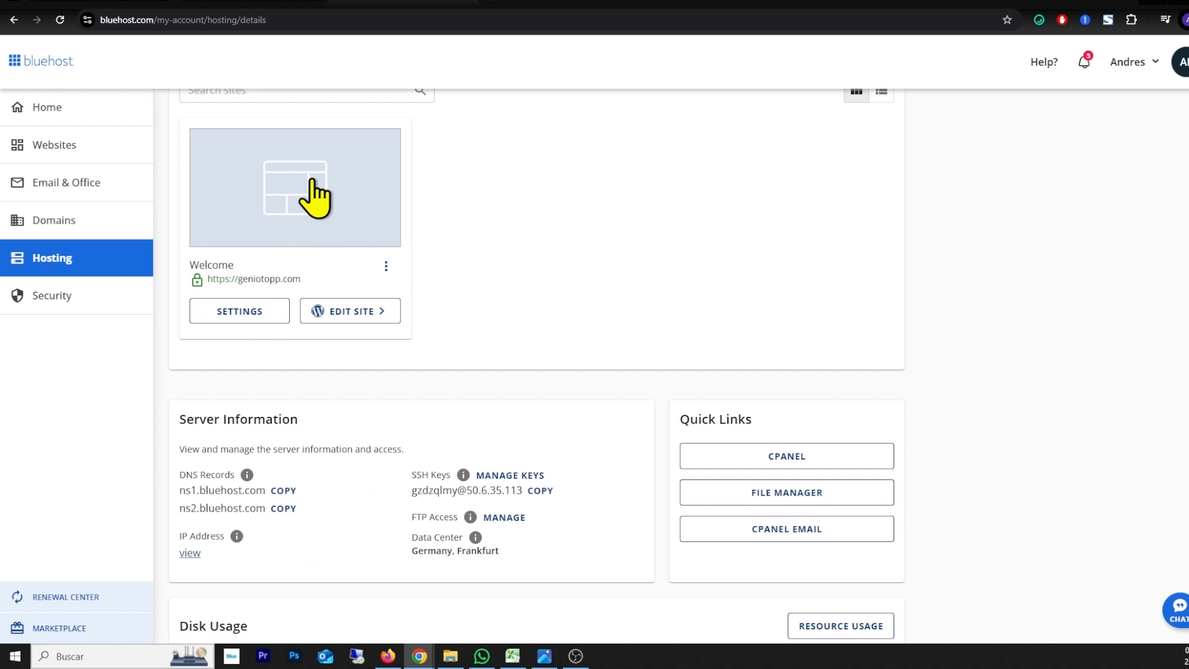
scroll(316, 235, "up", 3)
scroll(340, 359, "down", 3)
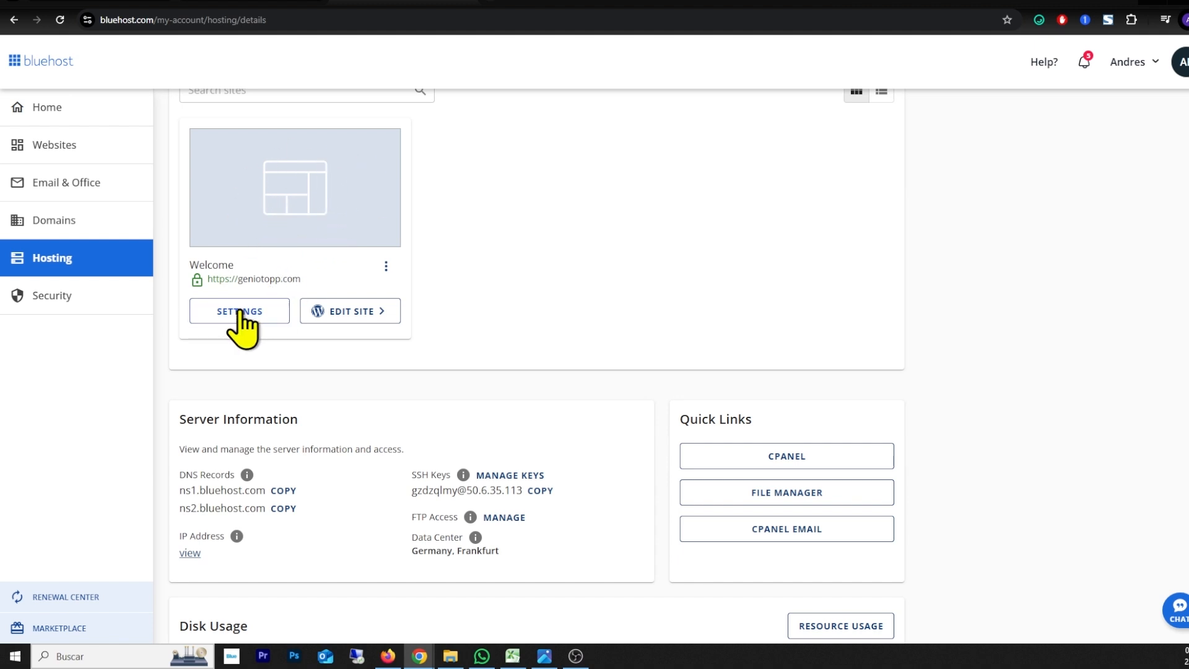
left_click(351, 312)
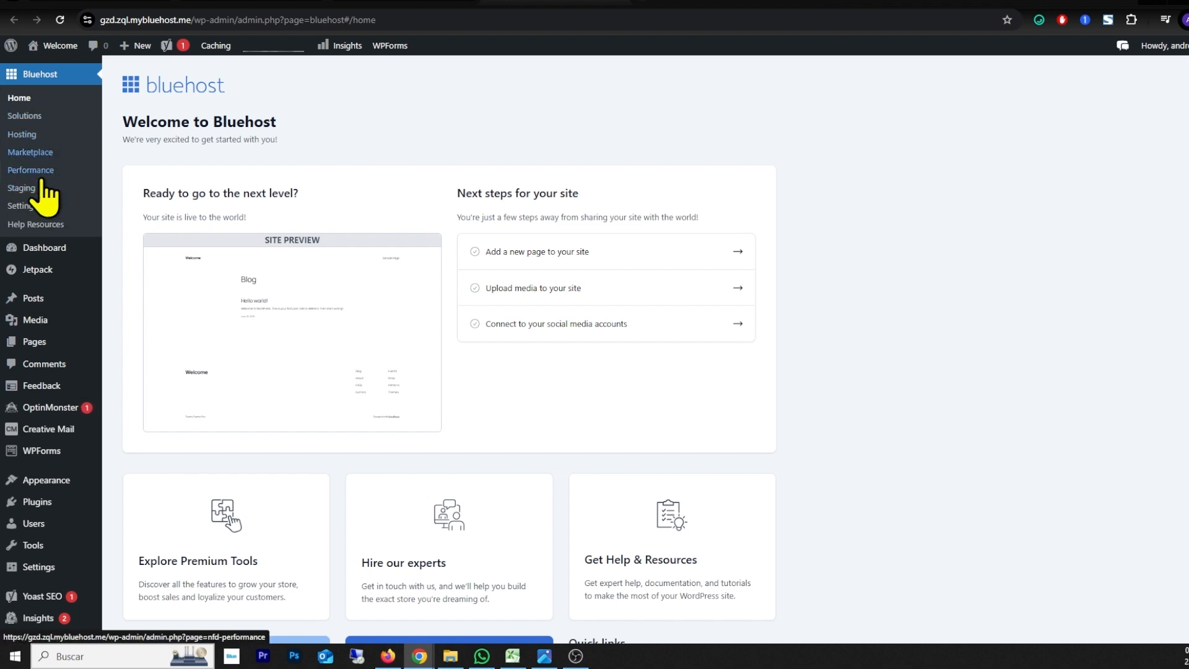
Step: In the general settings, set the site title to "NOMBRE DE TU NEGOCIO" and the tagline to "A QUE SE DEDICA TU NEGOCIO"
scroll(36, 248, "down", 3)
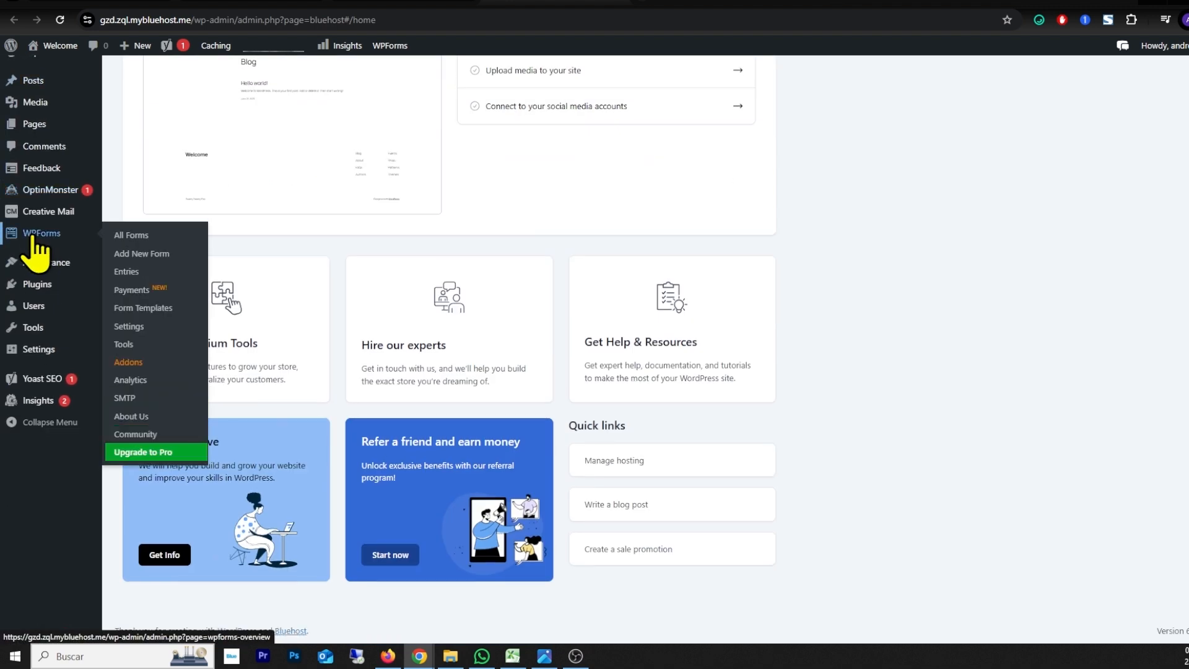
mouse_move(35, 370)
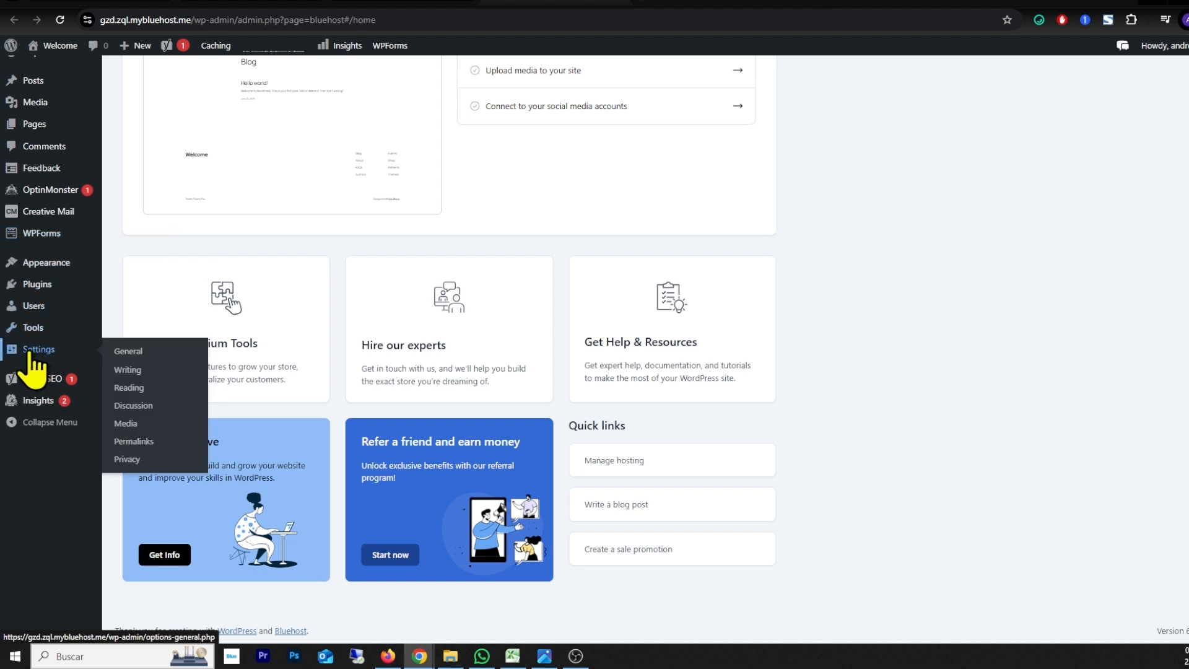
left_click(123, 353)
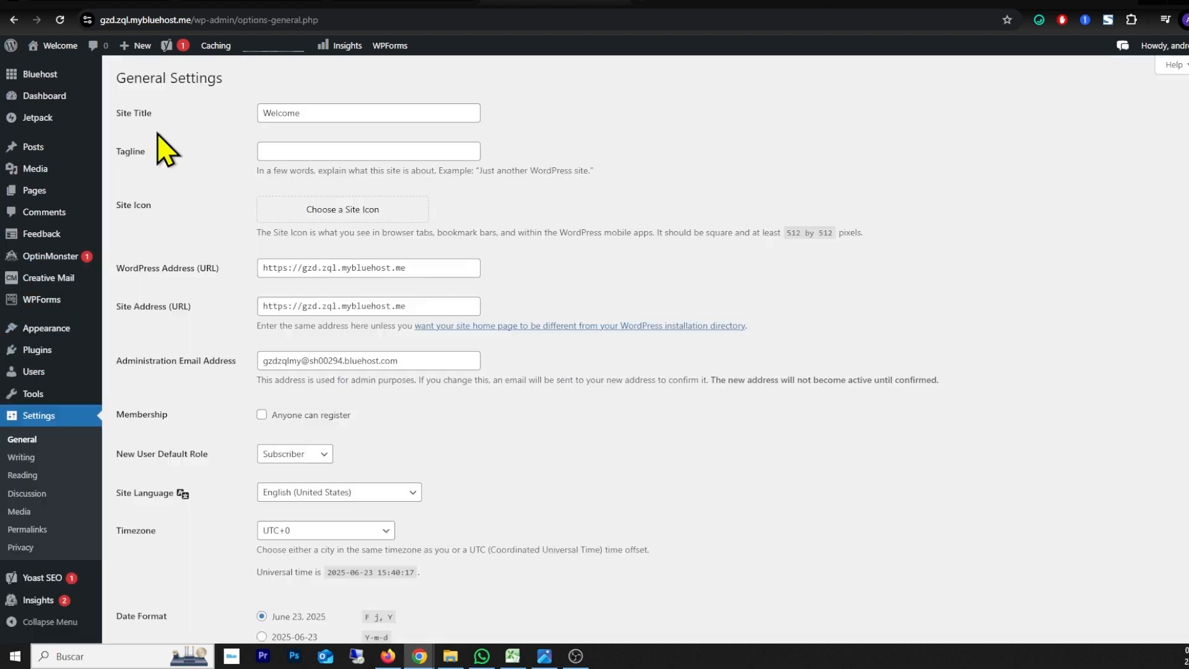
left_click_drag(116, 115, 265, 113)
left_click(334, 116)
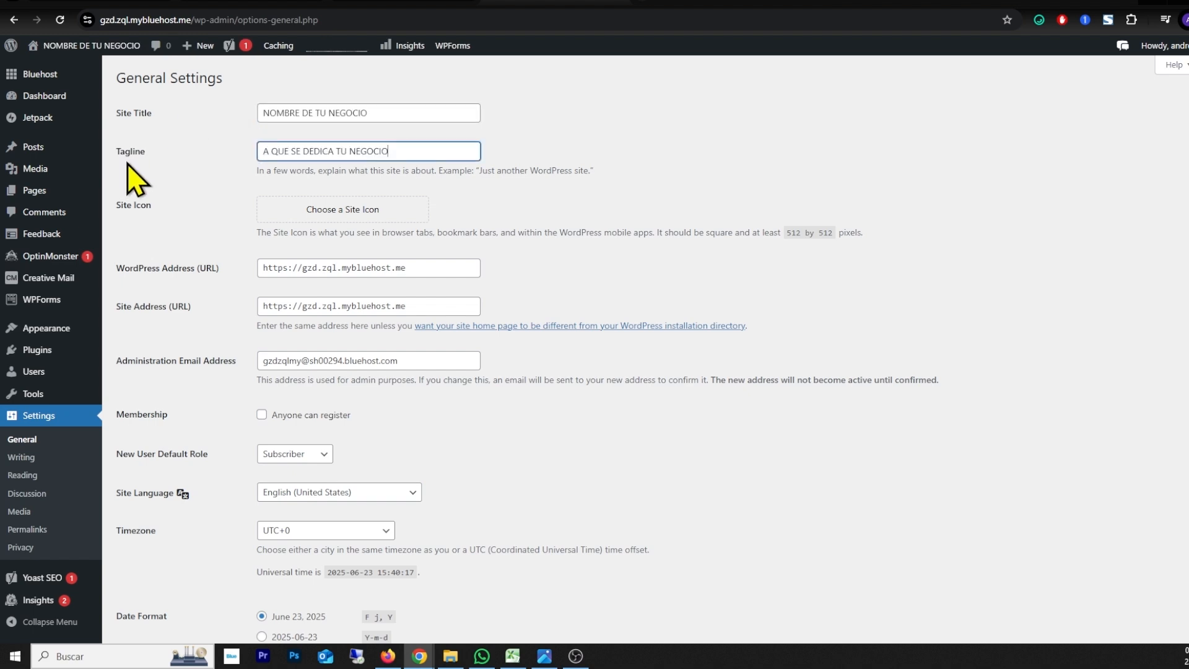
left_click_drag(115, 109, 97, 165)
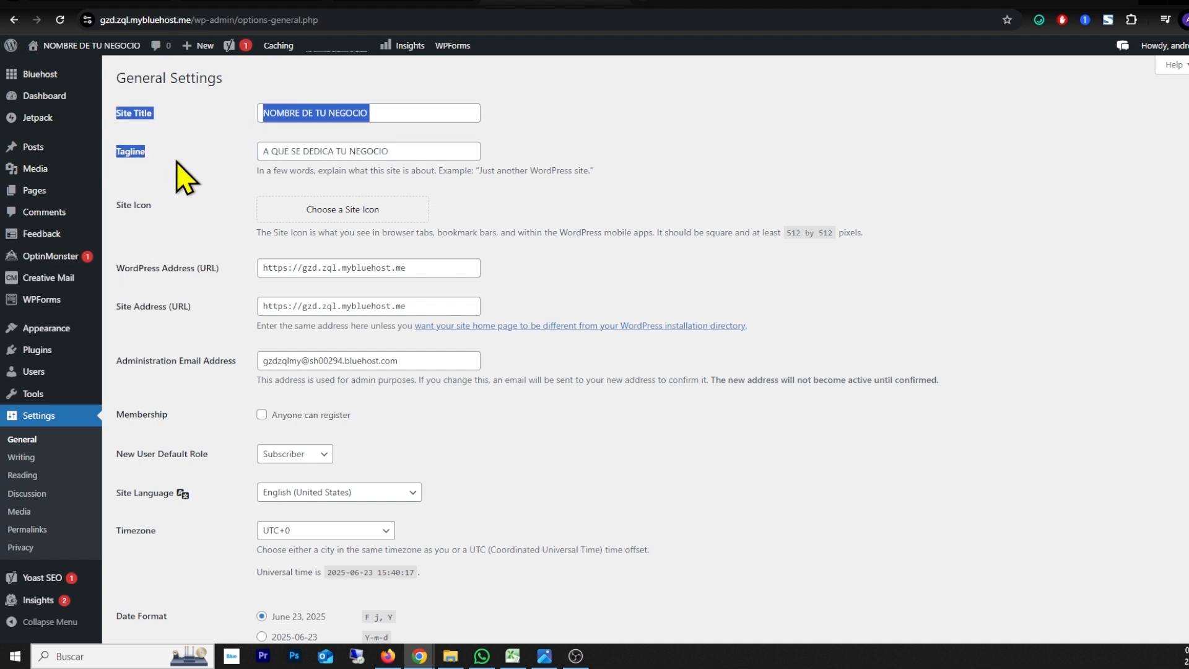
left_click(421, 152)
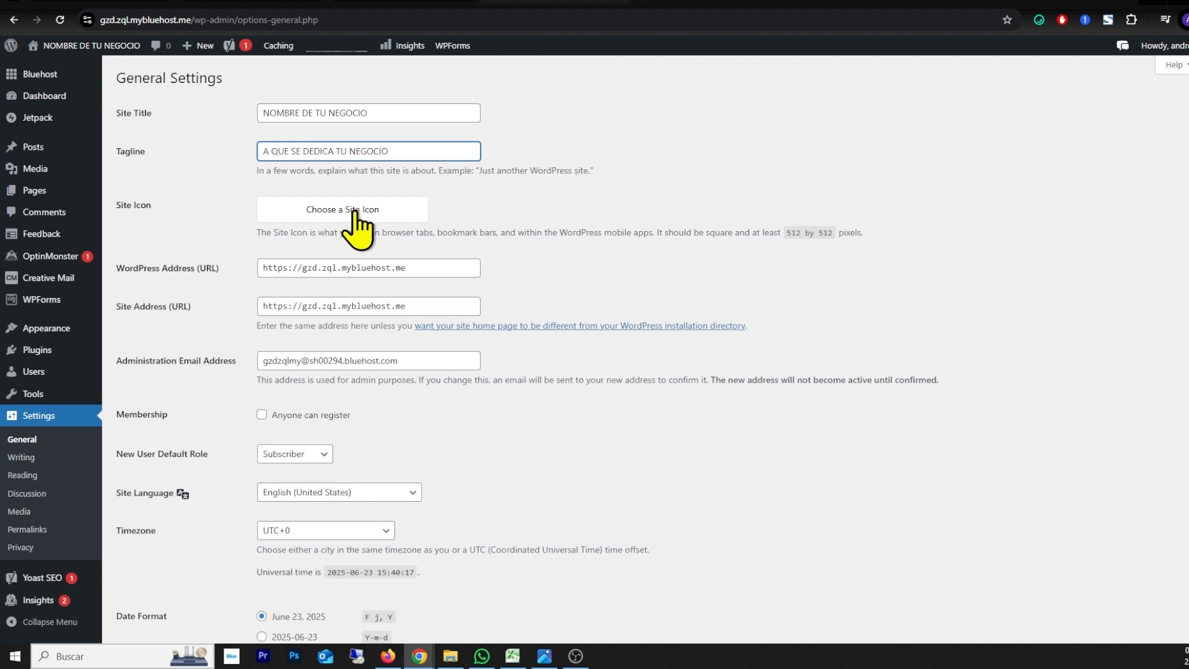
Step: Set the site language to Español in the general settings
scroll(360, 236, "down", 3)
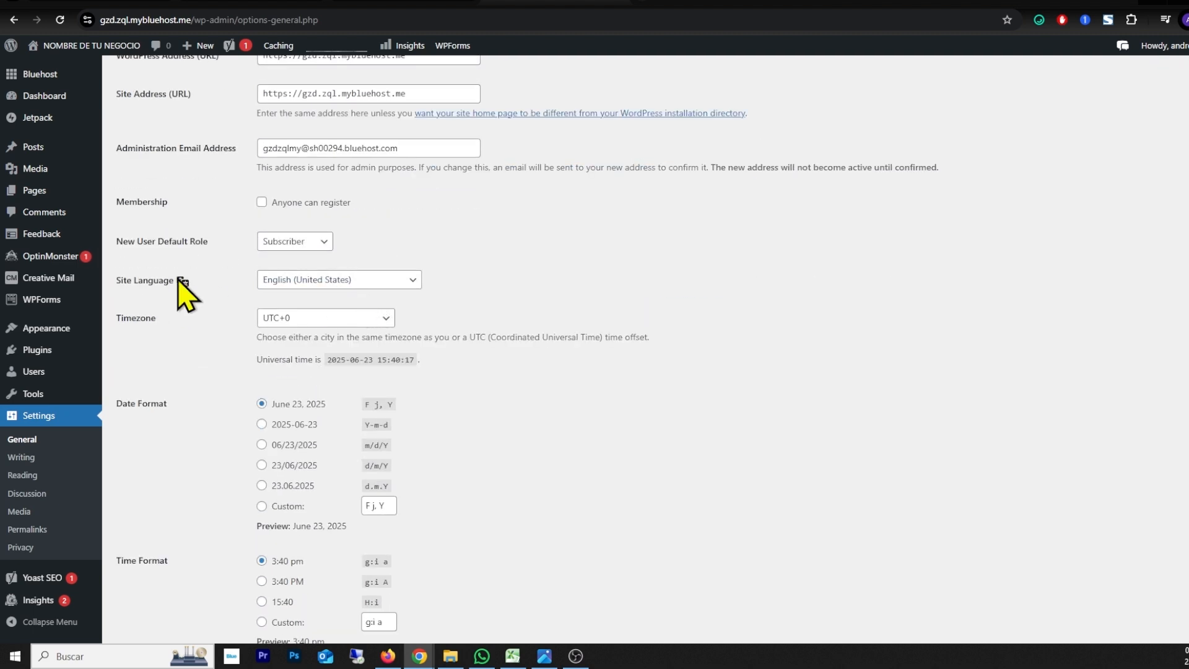
left_click(302, 283)
key("e")
key("e")
key("e")
key("e")
key("e")
key("e")
key("e")
key("e")
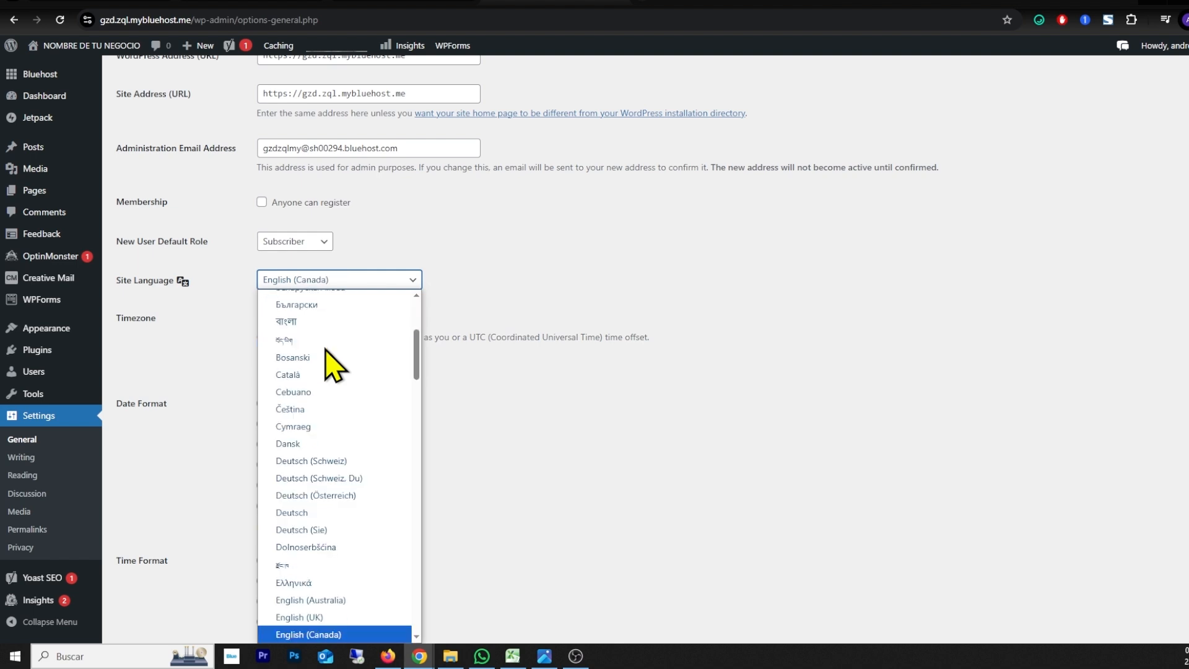
key("e")
key("e")
key("e")
key("e")
key("e")
key("e")
key("e")
key("e")
key("e")
key("e")
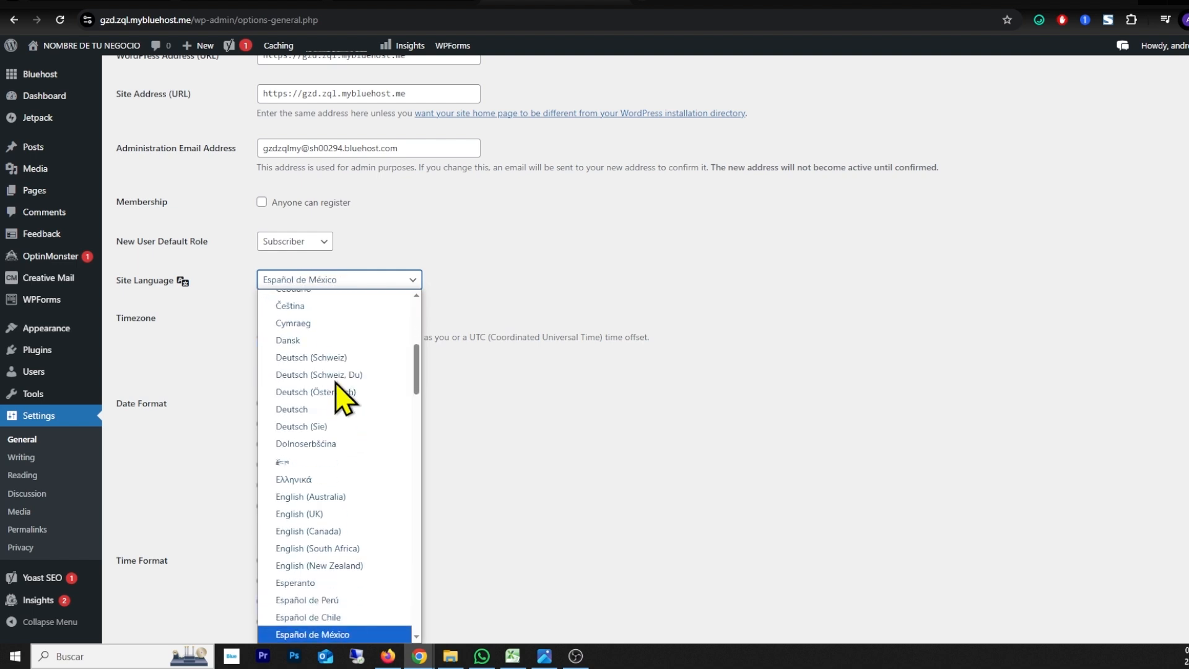
key("e")
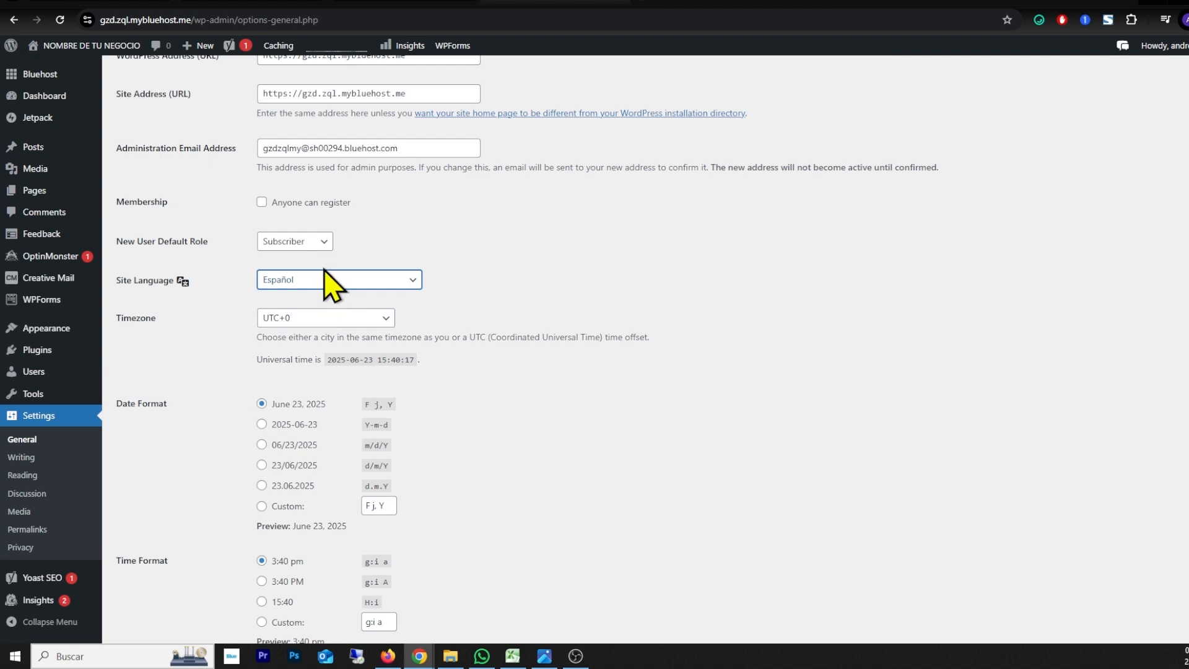
Step: Set the site's timezone to Mexico City and save the general settings
left_click(286, 319)
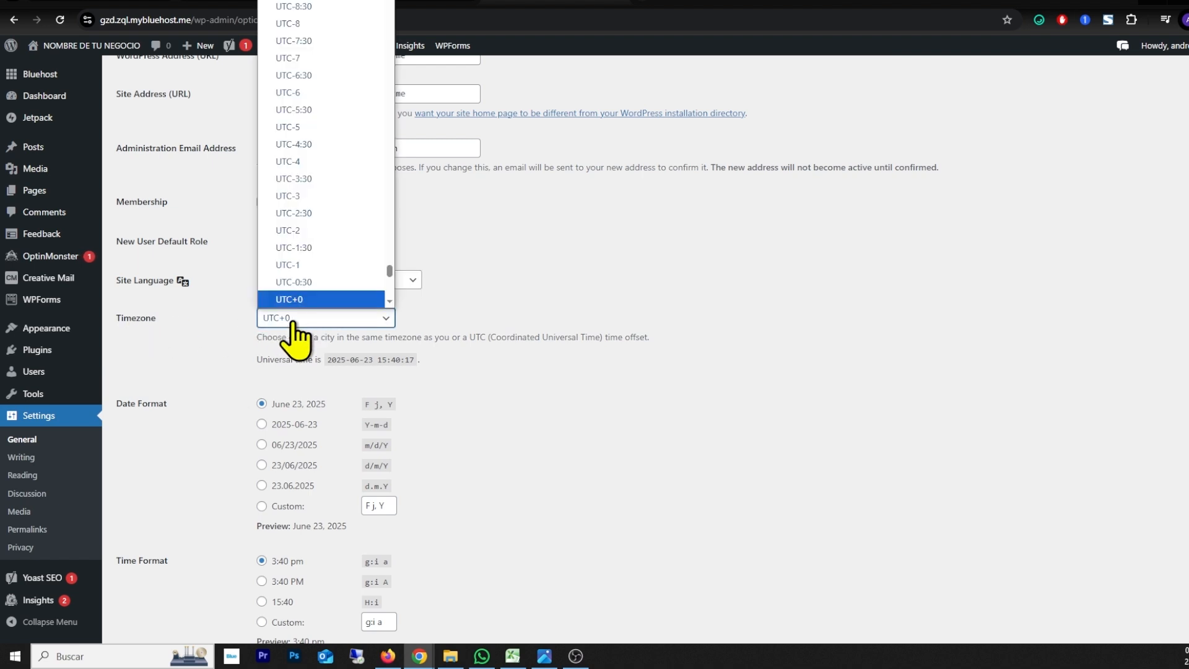
scroll(332, 244, "up", 15)
scroll(323, 243, "up", 14)
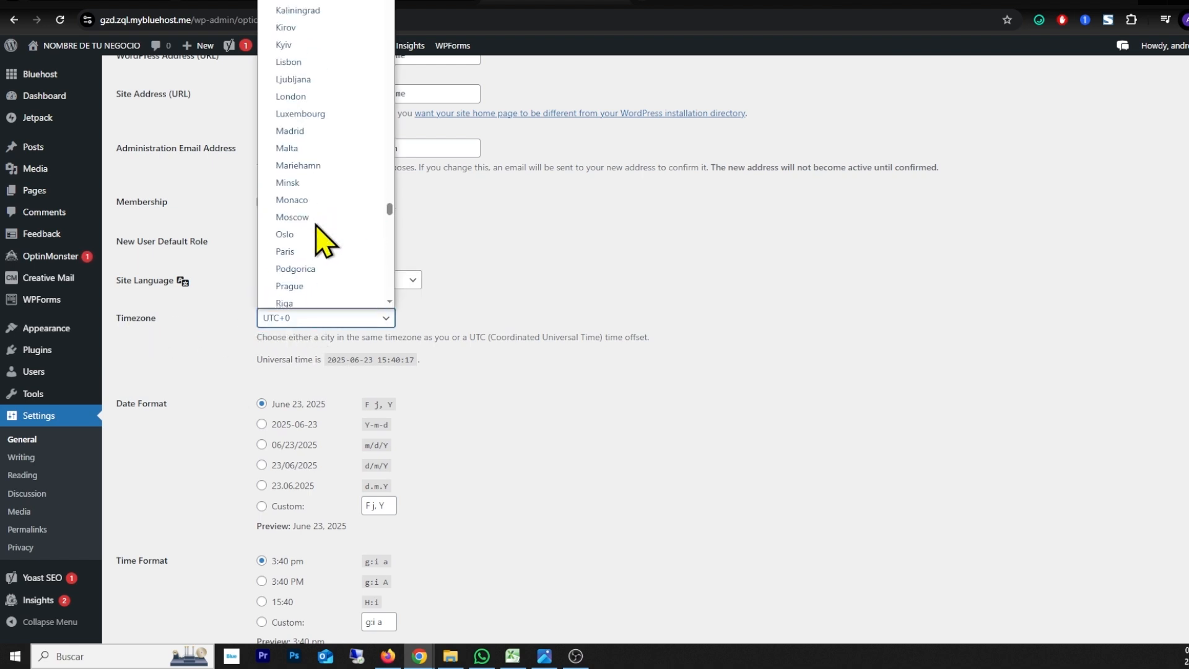
key("c")
key("c")
key("c")
key("c")
key("c")
key("c")
key("c")
key("c")
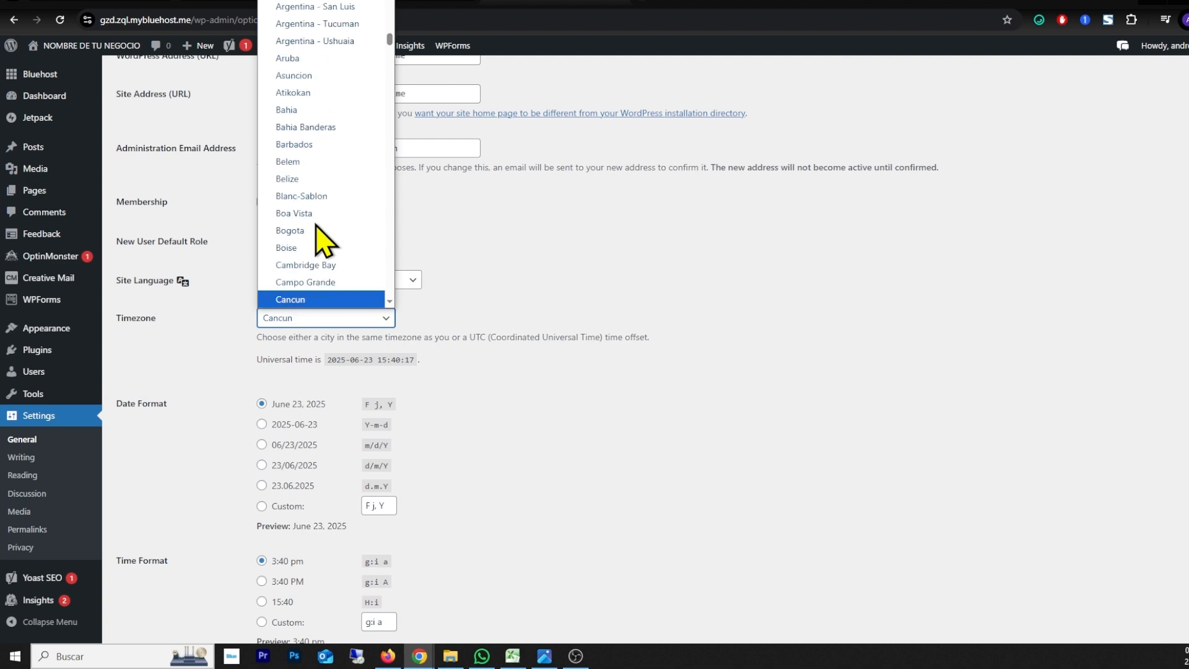
key("c")
key("c")
key("c")
key("c")
key("c")
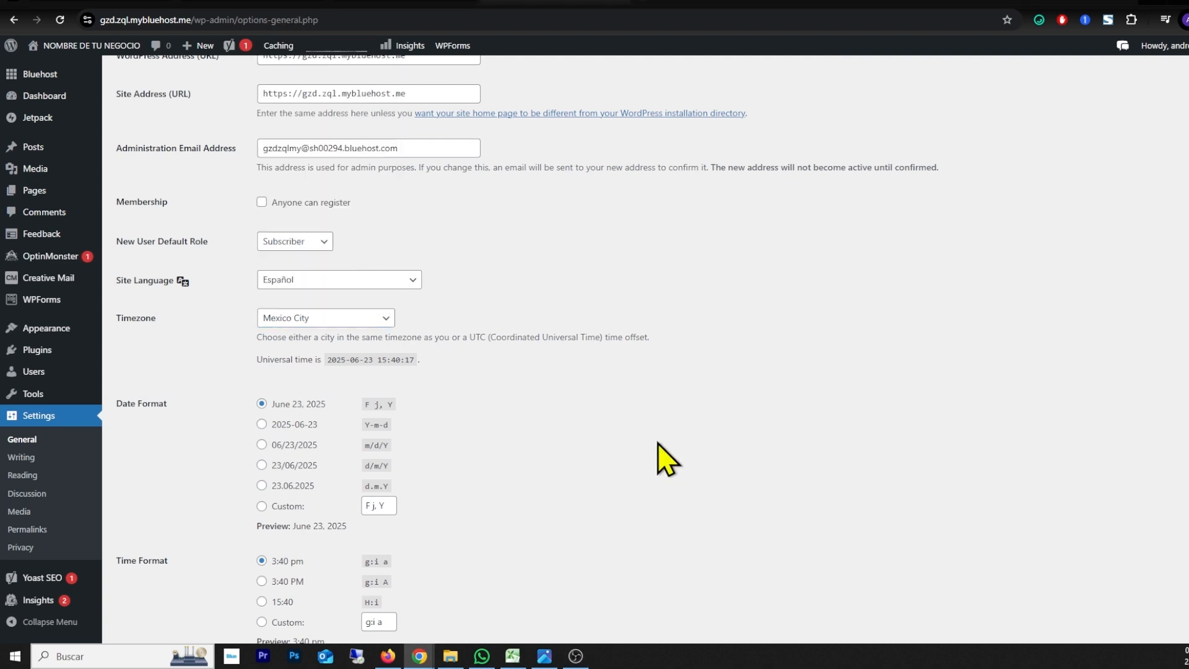
scroll(657, 443, "down", 3)
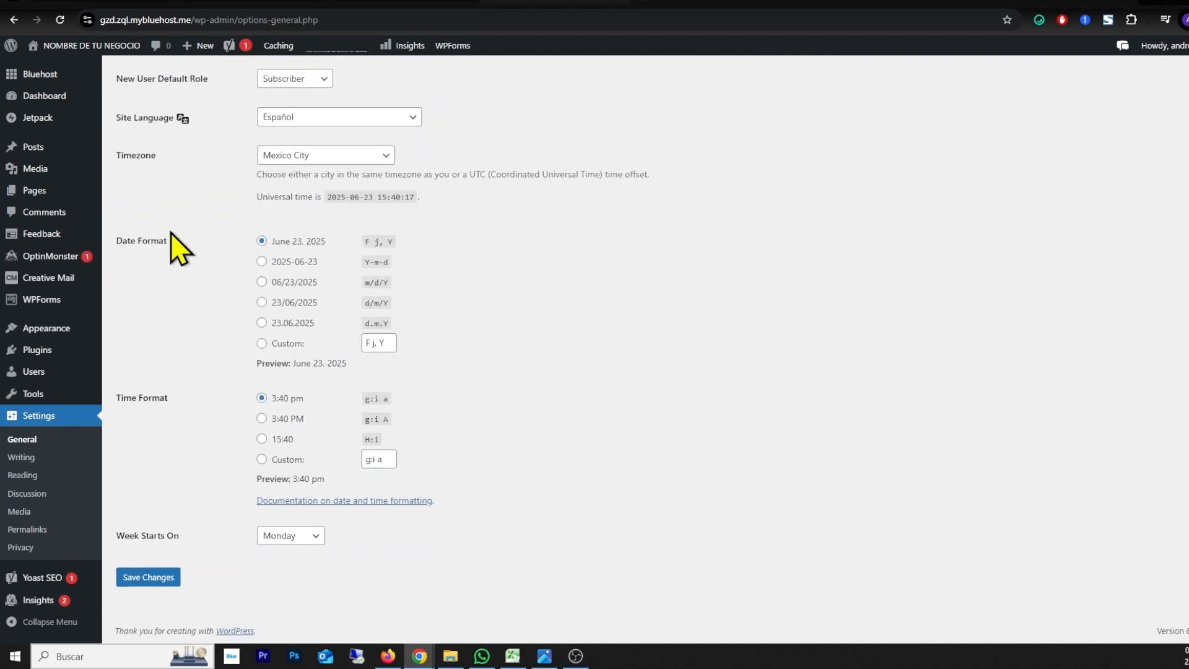
left_click(149, 577)
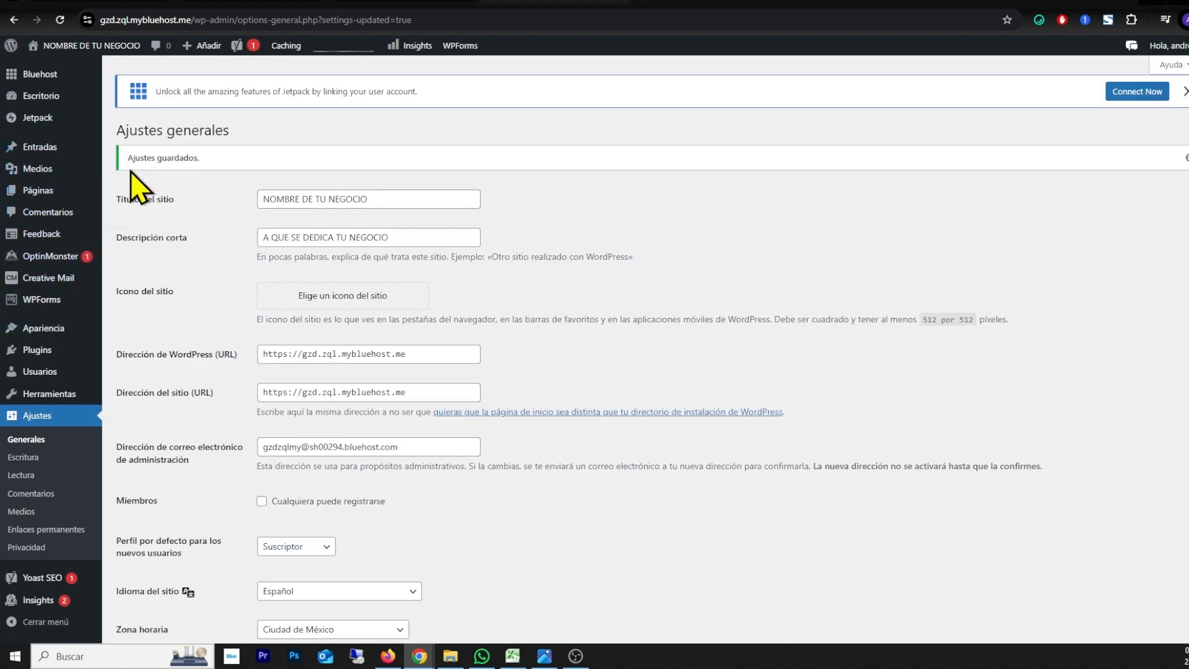
Step: Go to the WordPress updates page (Actualizaciones) and update the translations
left_click(31, 101)
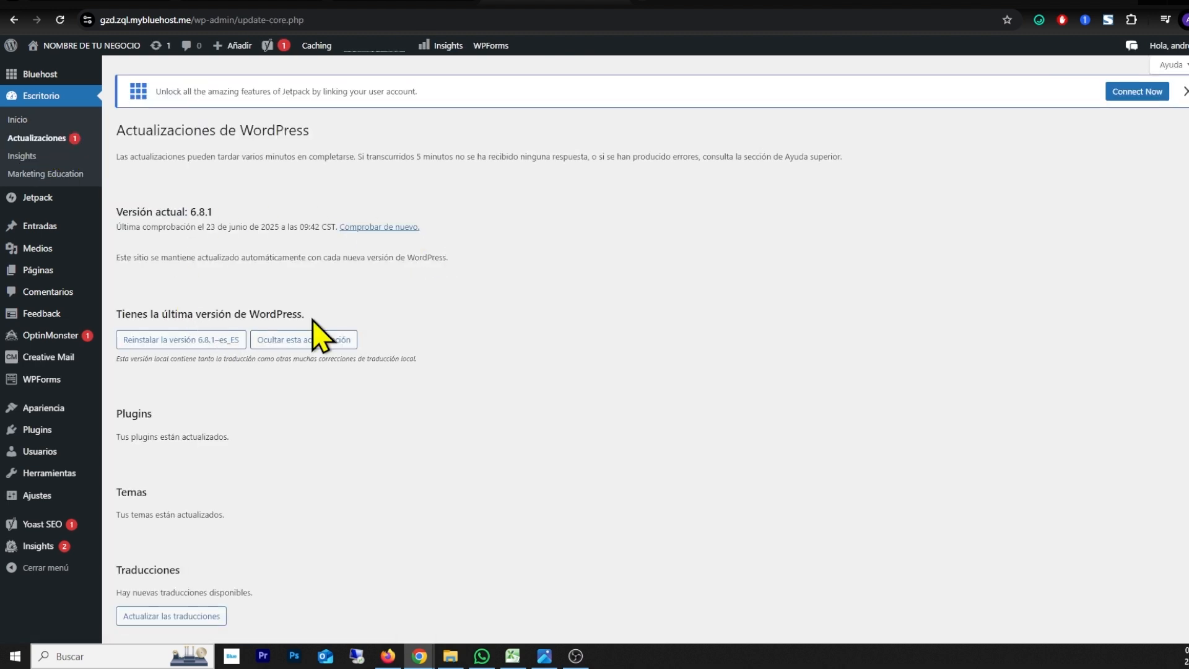
scroll(335, 329, "down", 1)
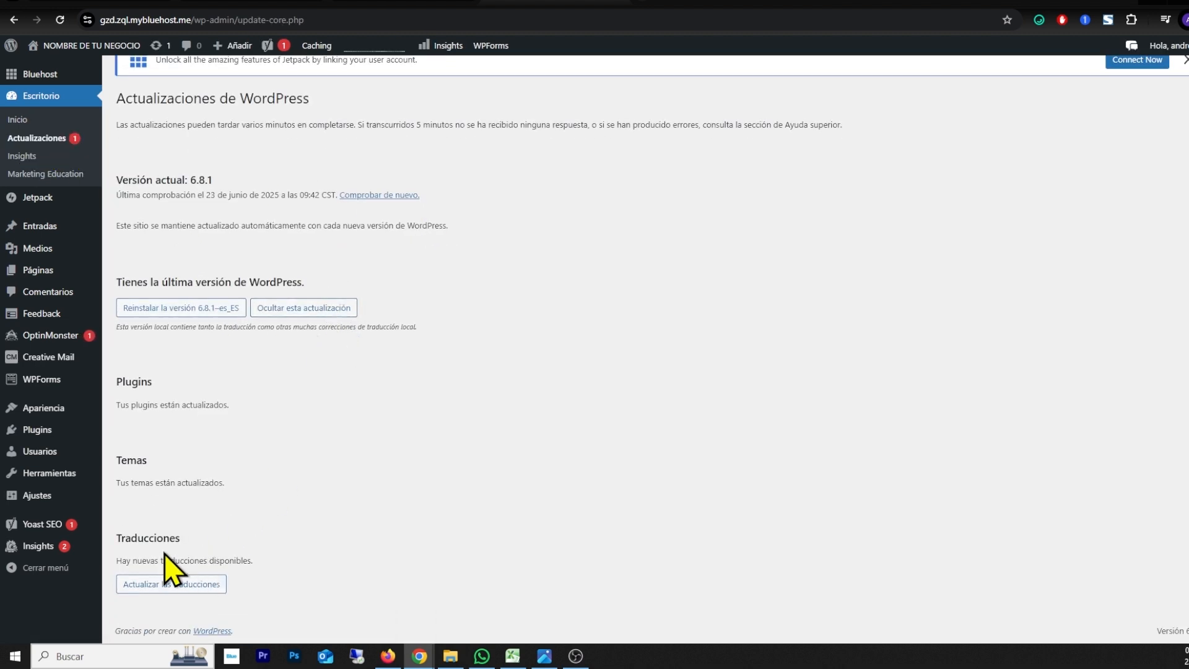
left_click_drag(125, 538, 183, 542)
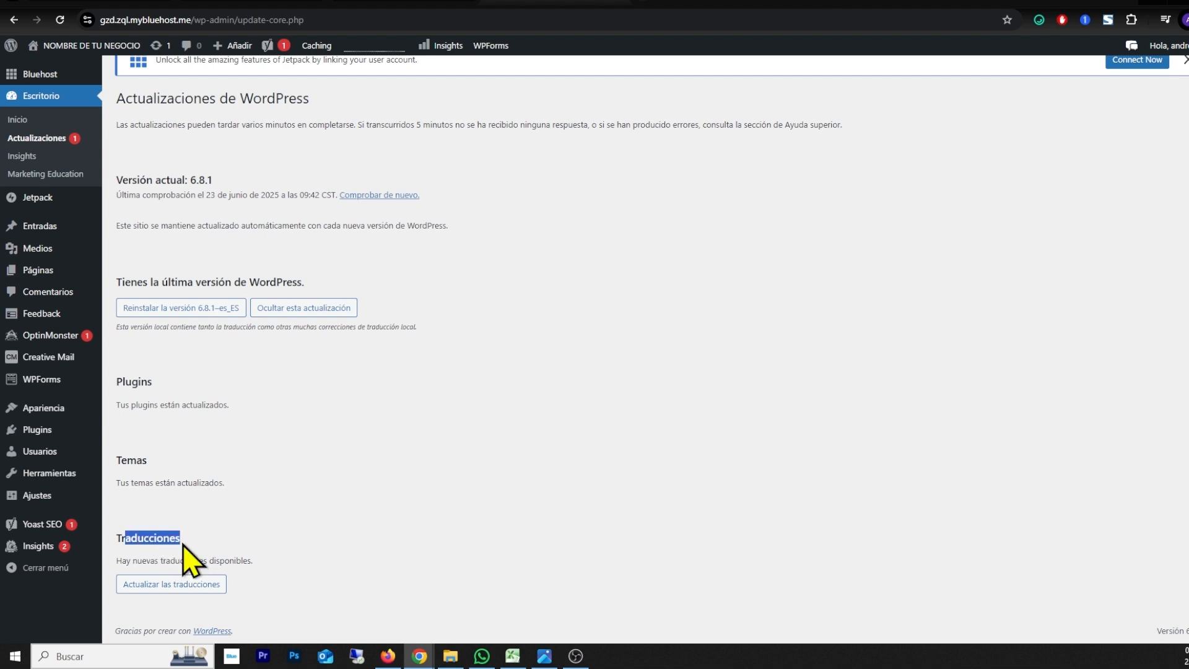
left_click(152, 586)
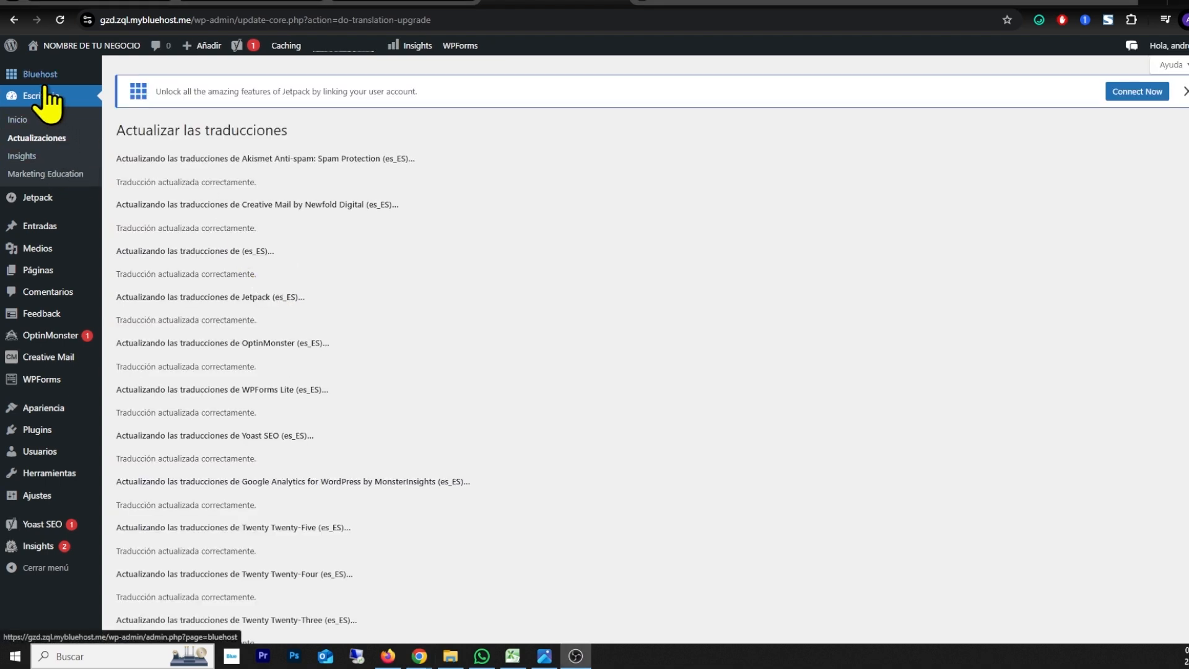
Step: Open the Bluehost home page in the WordPress admin and look over its site preview, suggested steps and tools
mouse_move(34, 84)
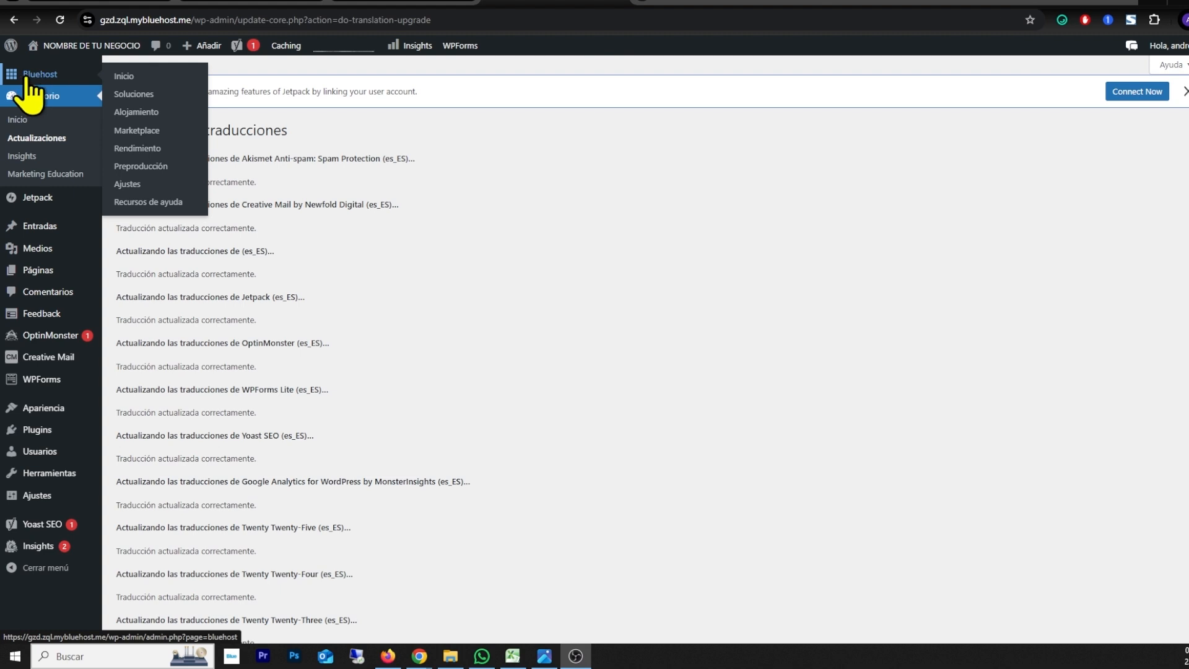
left_click(42, 76)
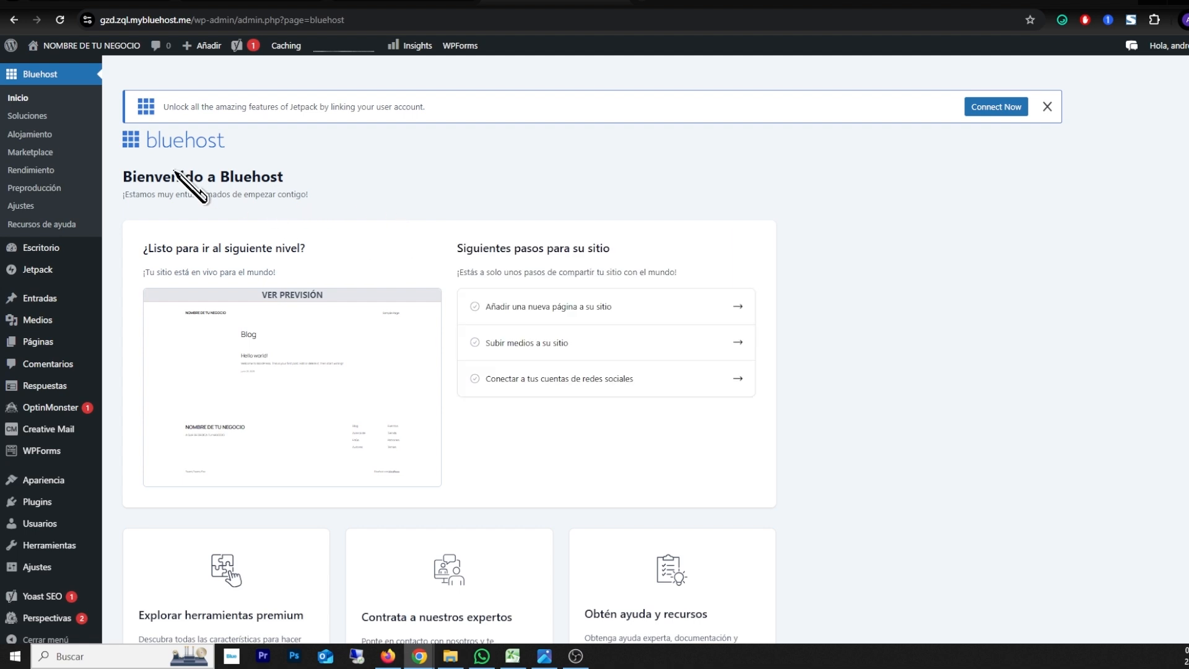
left_click_drag(132, 177, 227, 179)
scroll(481, 251, "down", 4)
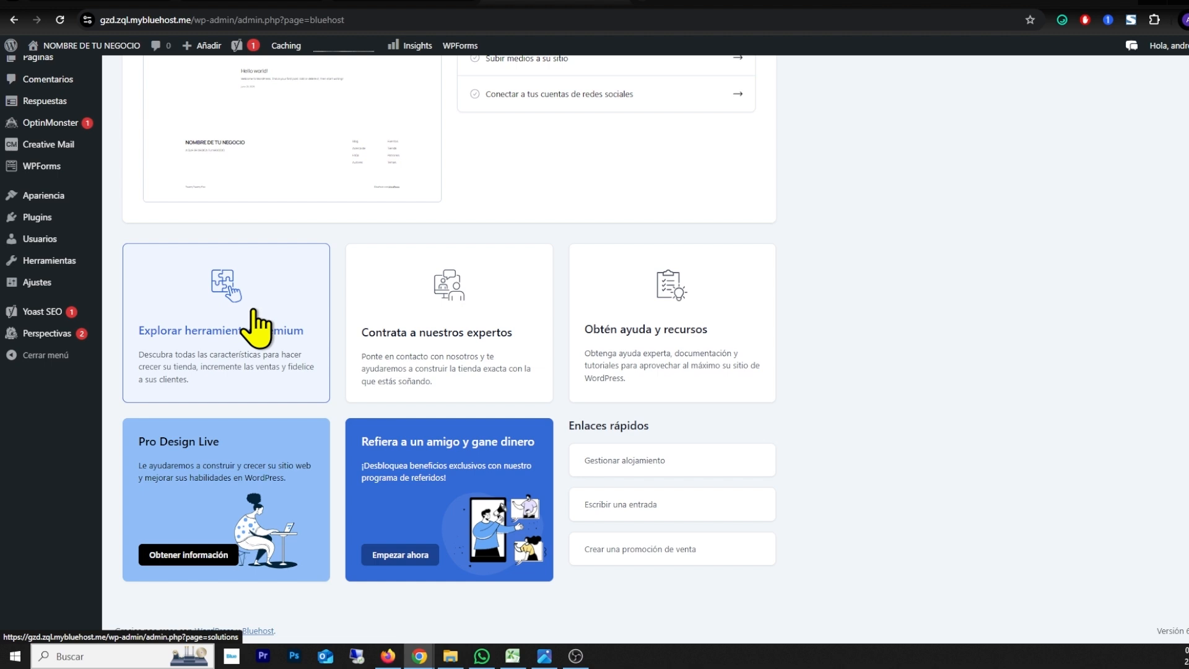
scroll(233, 340, "up", 5)
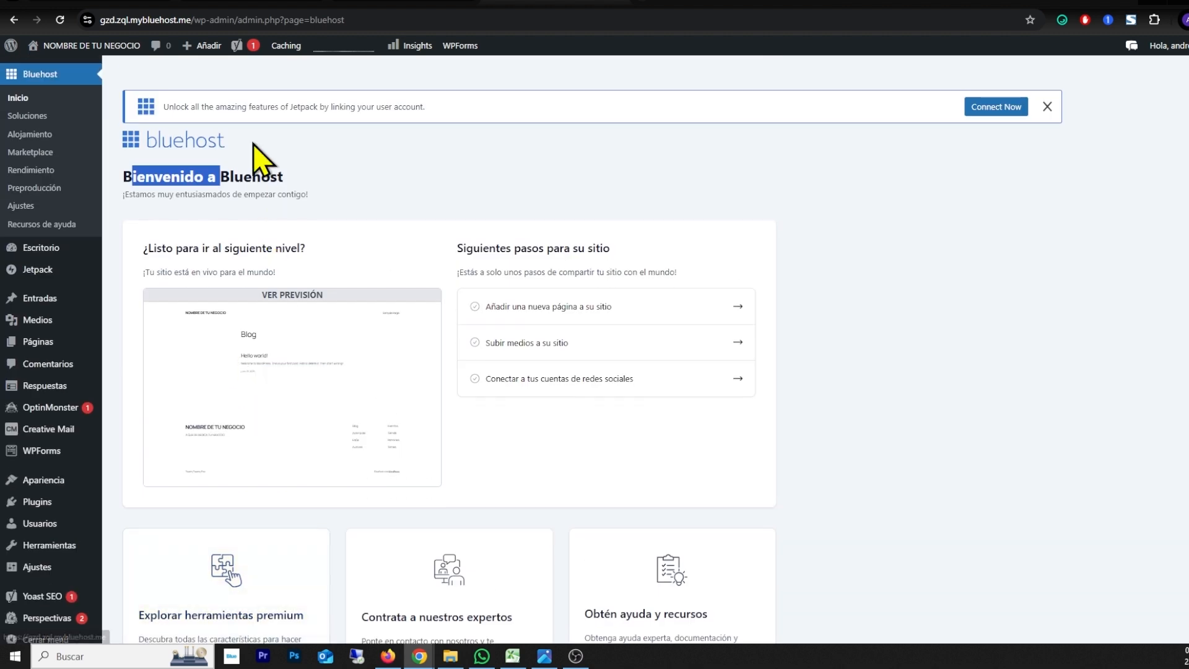
scroll(239, 229, "down", 3)
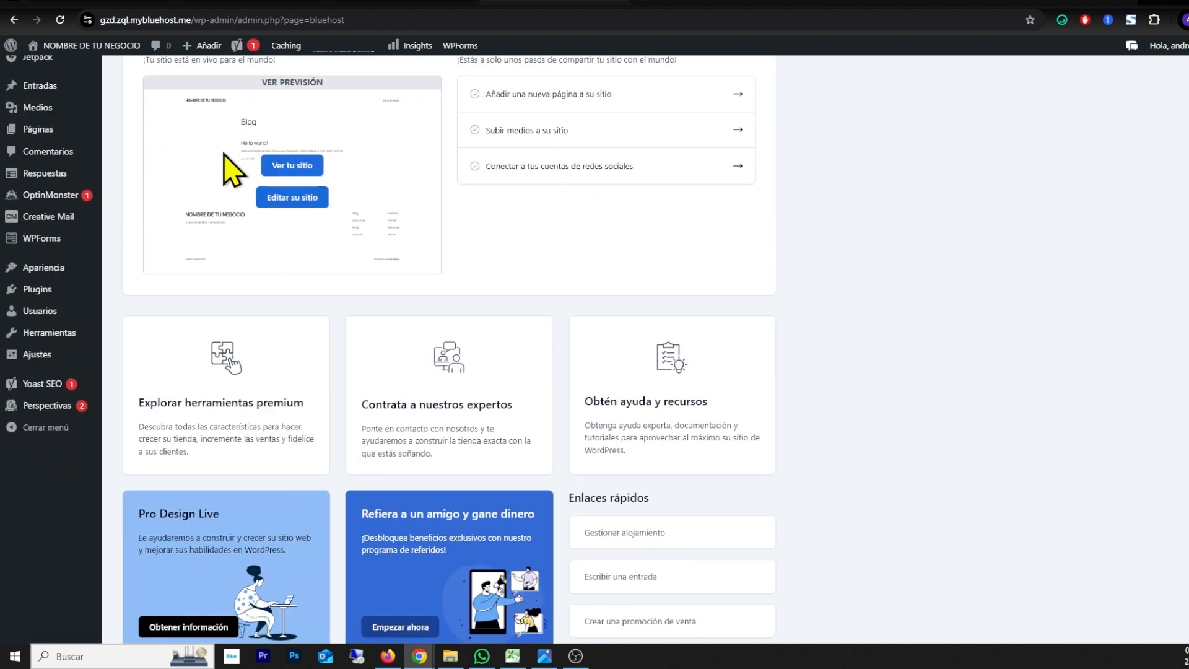
Step: Open the list of installed plugins and review all of its entries
left_click(38, 294)
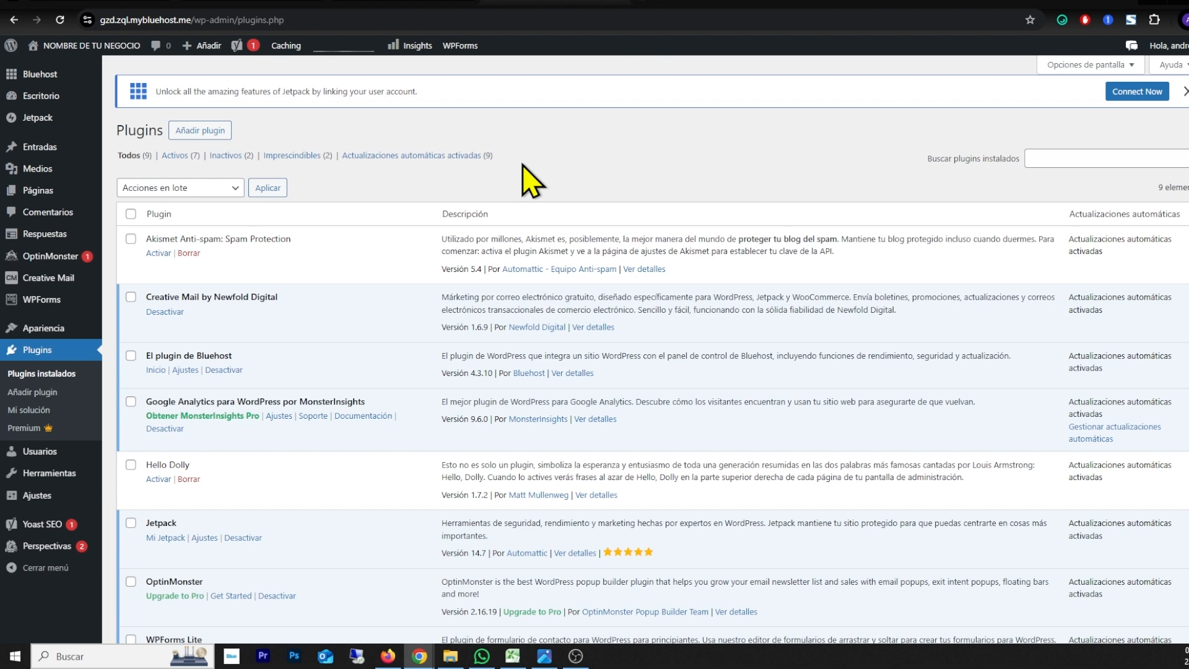
scroll(524, 180, "down", 3)
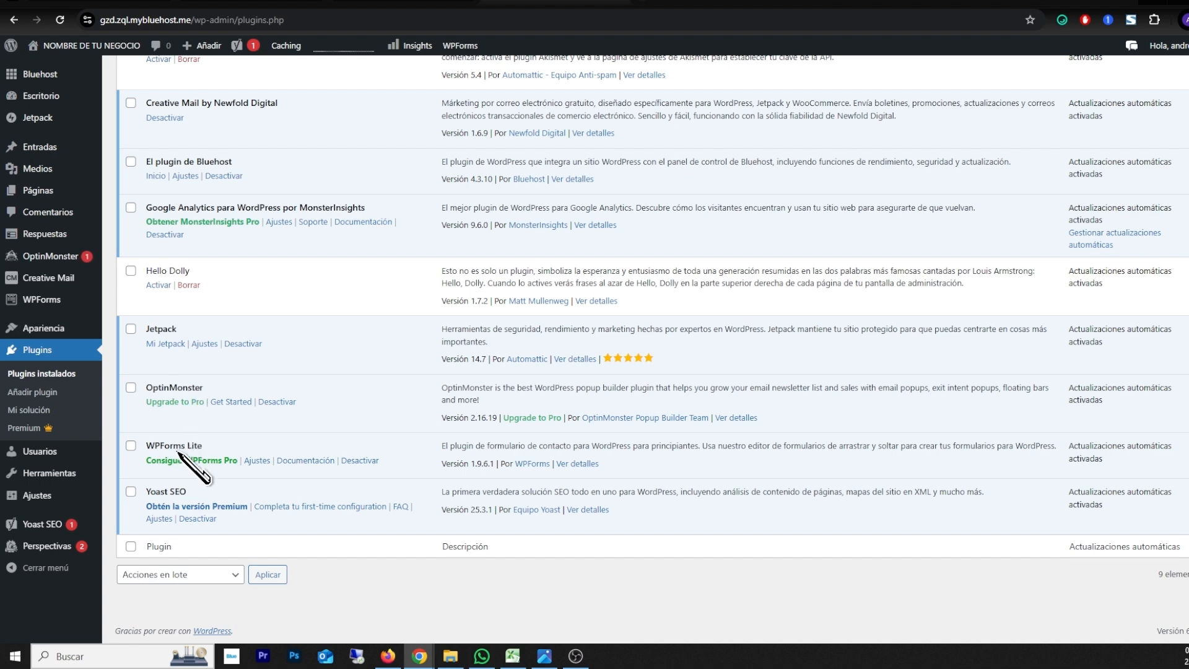
scroll(242, 480, "up", 3)
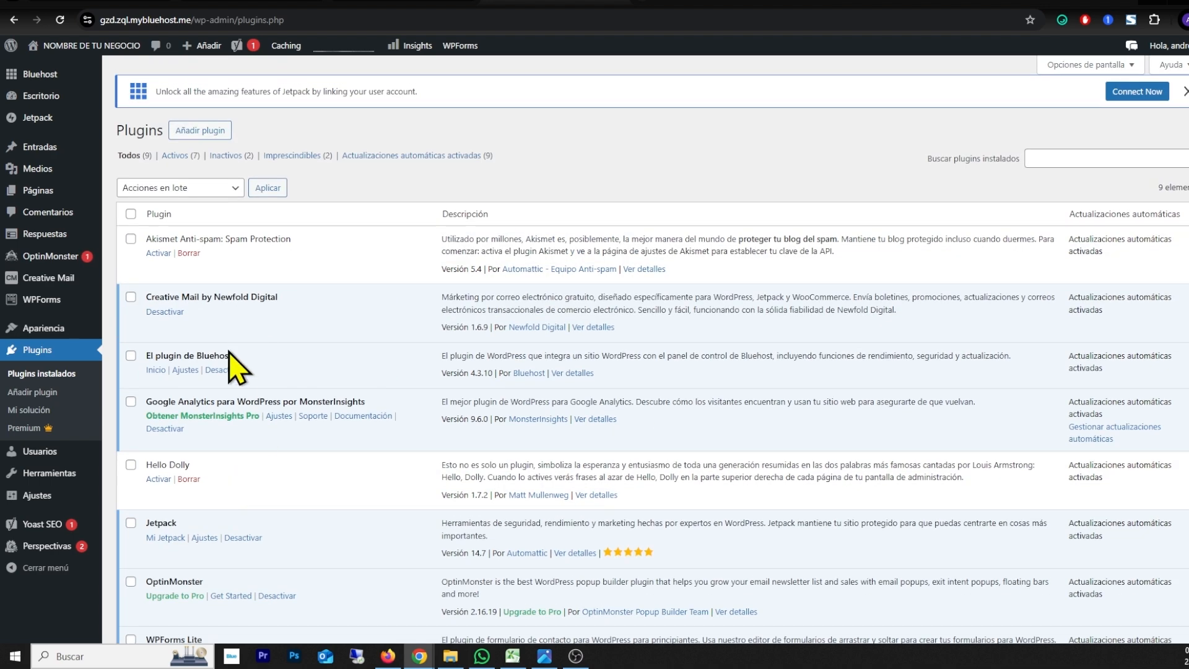
scroll(239, 345, "down", 3)
scroll(265, 359, "up", 3)
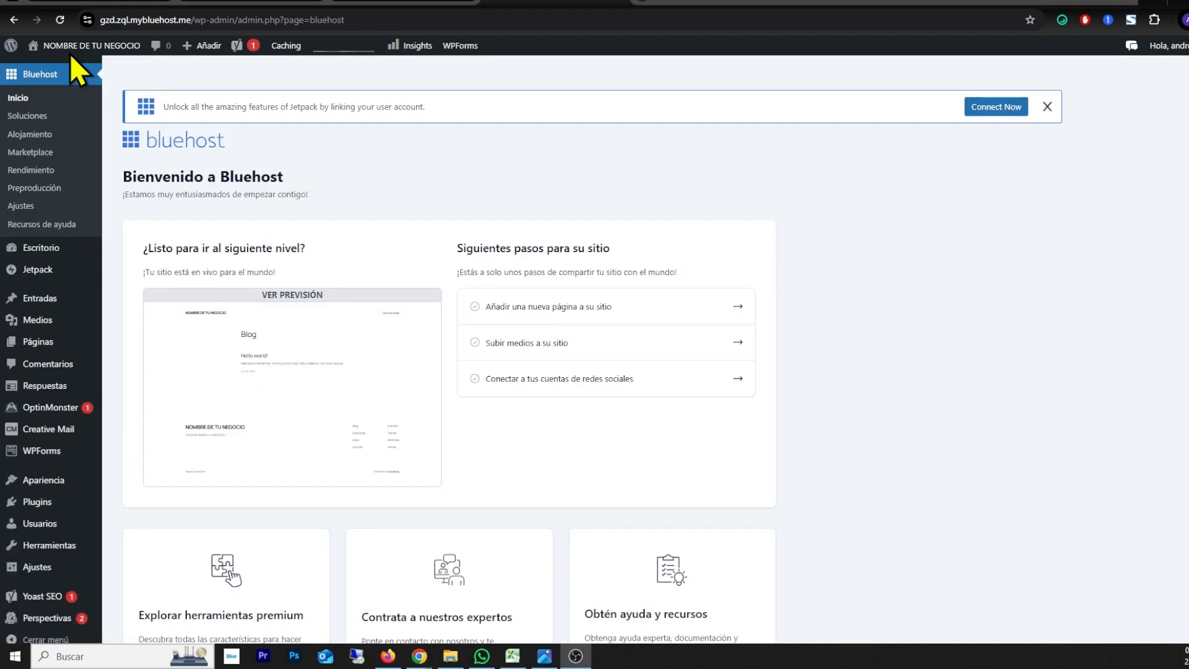
Step: Visit the live site to examine its default blog page from header to footer, and return to the admin dashboard
mouse_move(70, 47)
left_click(52, 70)
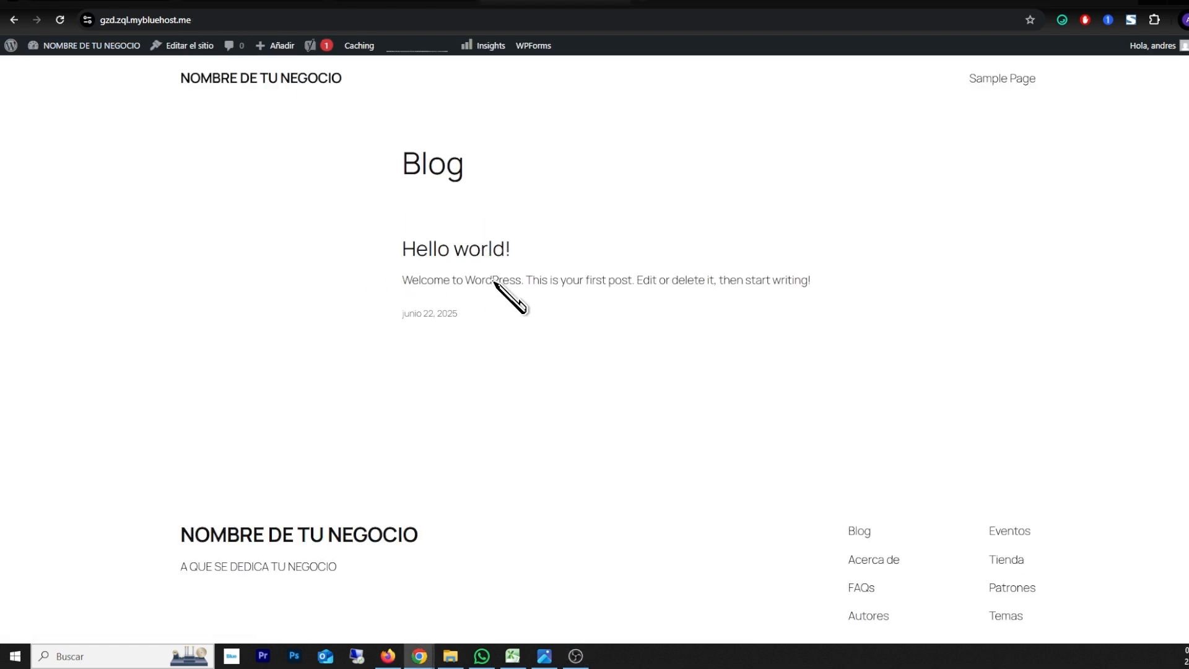
scroll(619, 279, "down", 3)
scroll(485, 316, "up", 3)
mouse_move(65, 50)
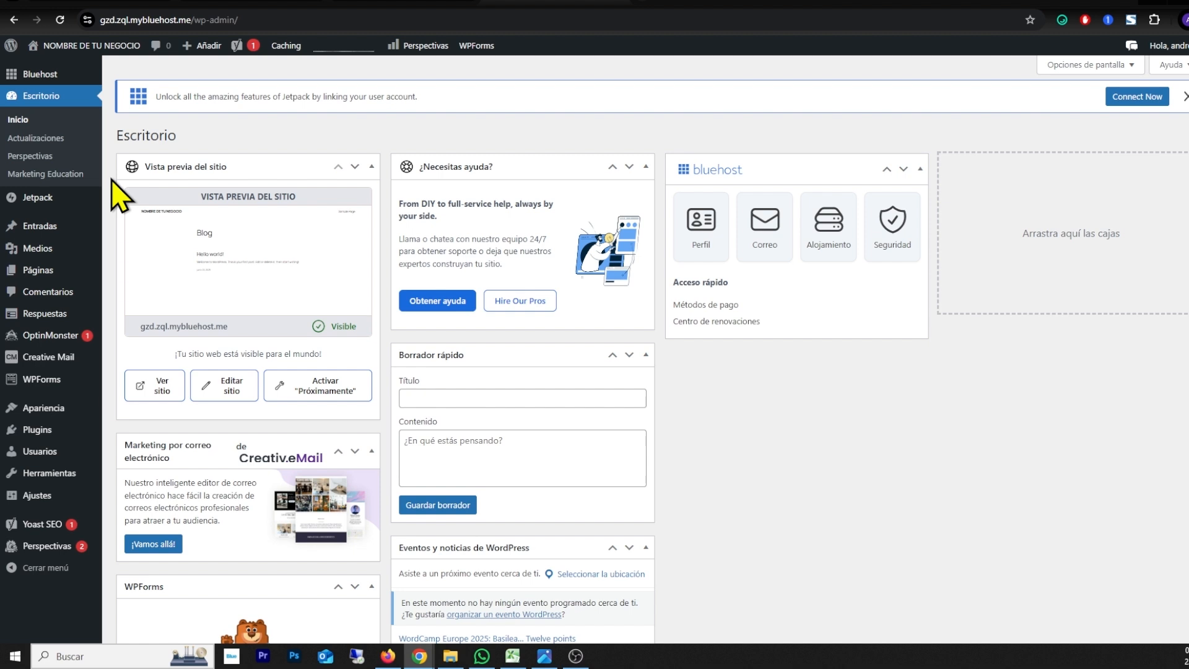
Step: In the reading settings, toggle the option asking search engines not to index the site, and review the permalink structure settings
left_click(35, 499)
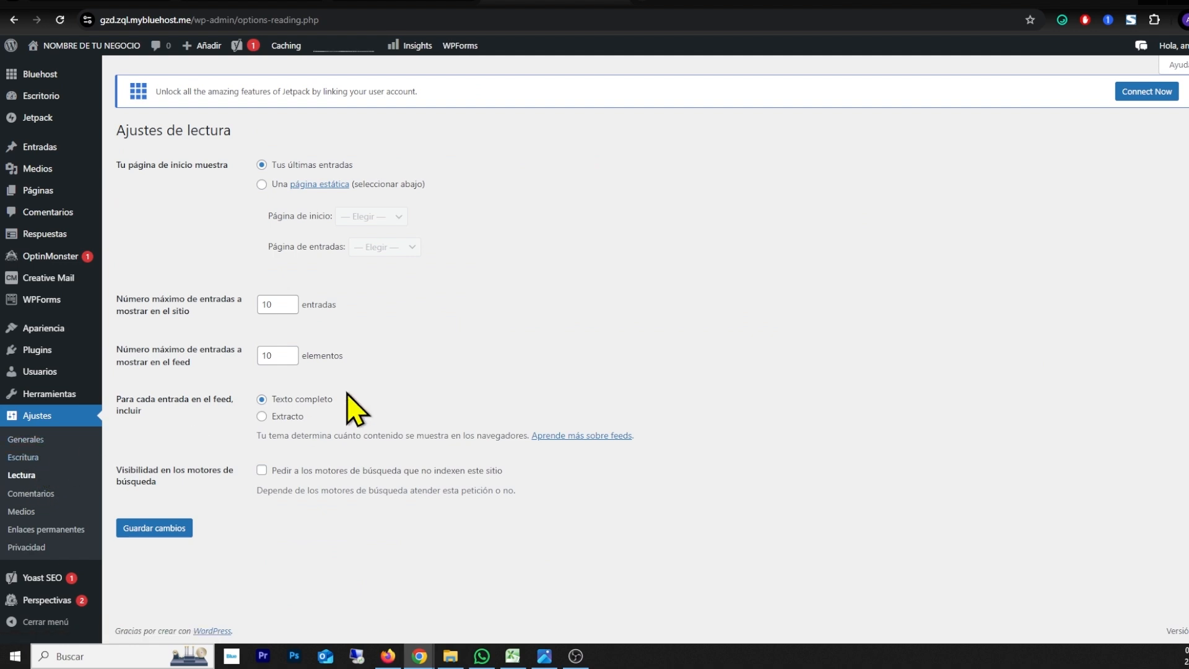
left_click_drag(275, 472, 493, 481)
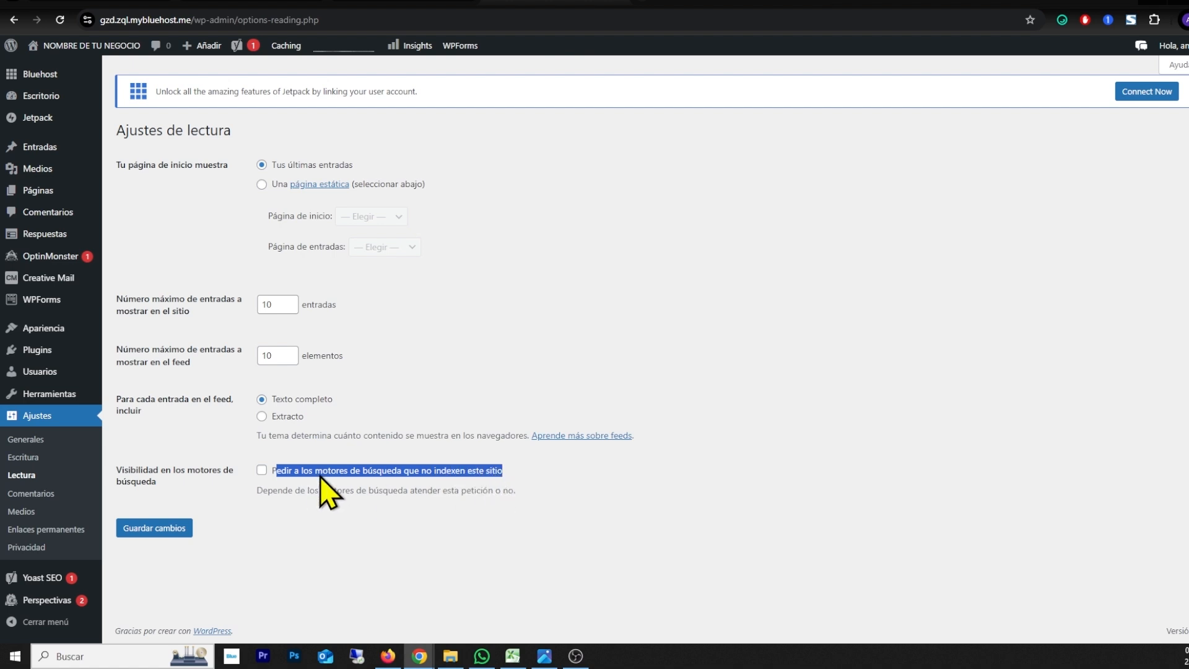
left_click(262, 470)
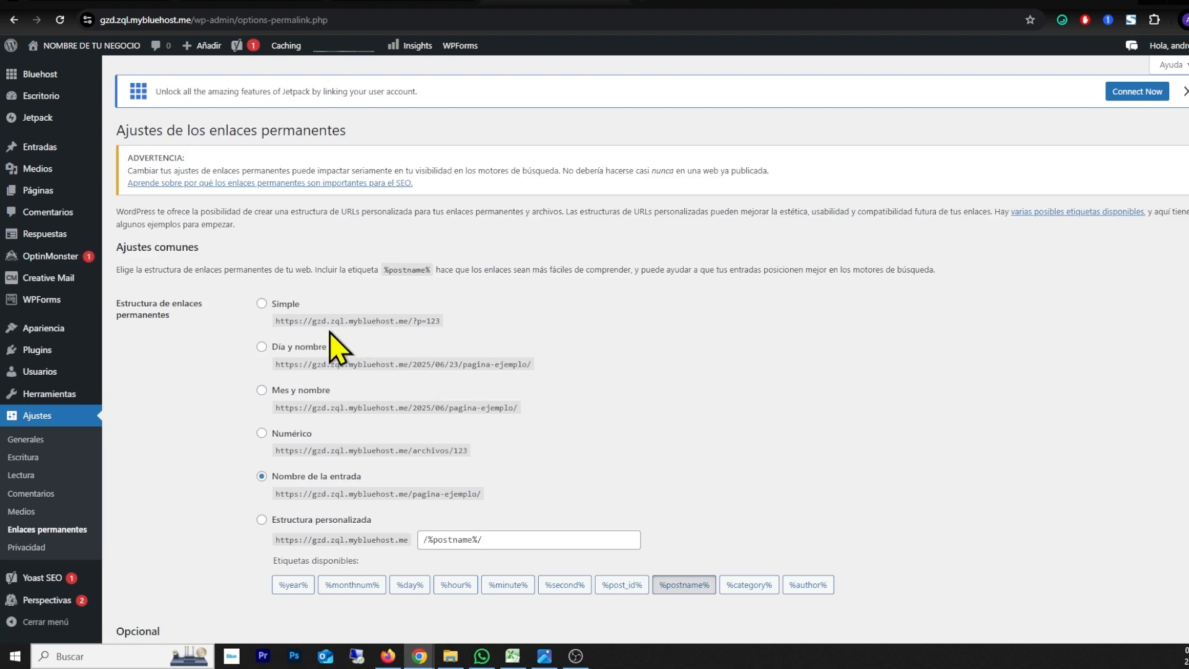
scroll(329, 334, "down", 3)
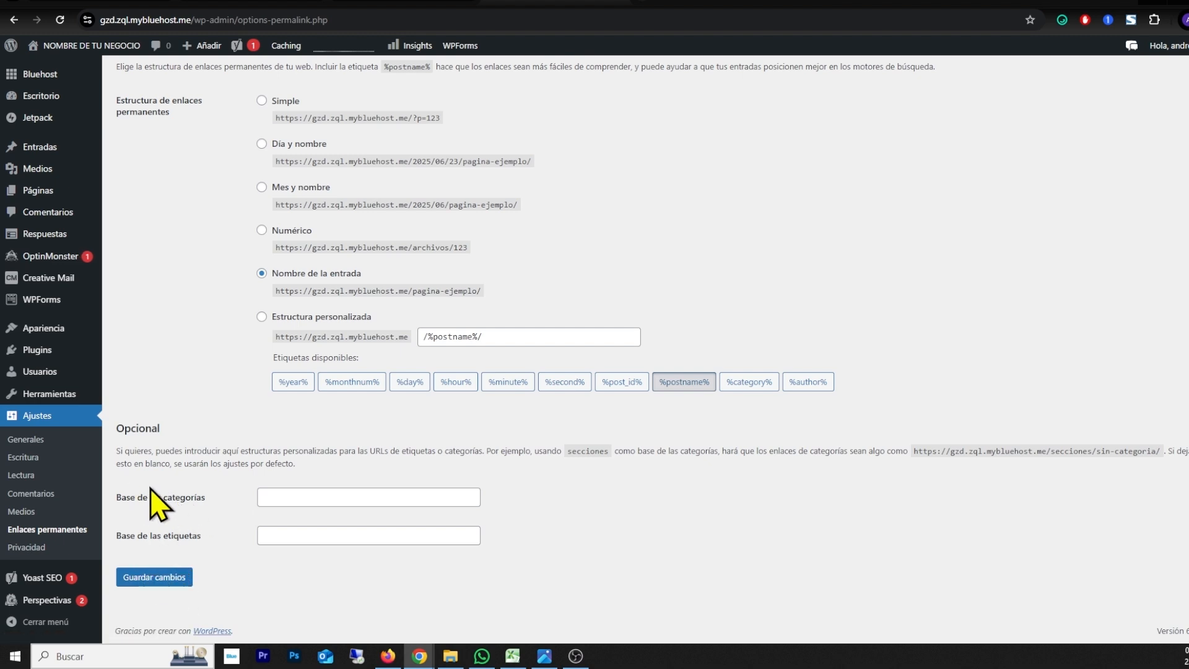
scroll(158, 505, "up", 3)
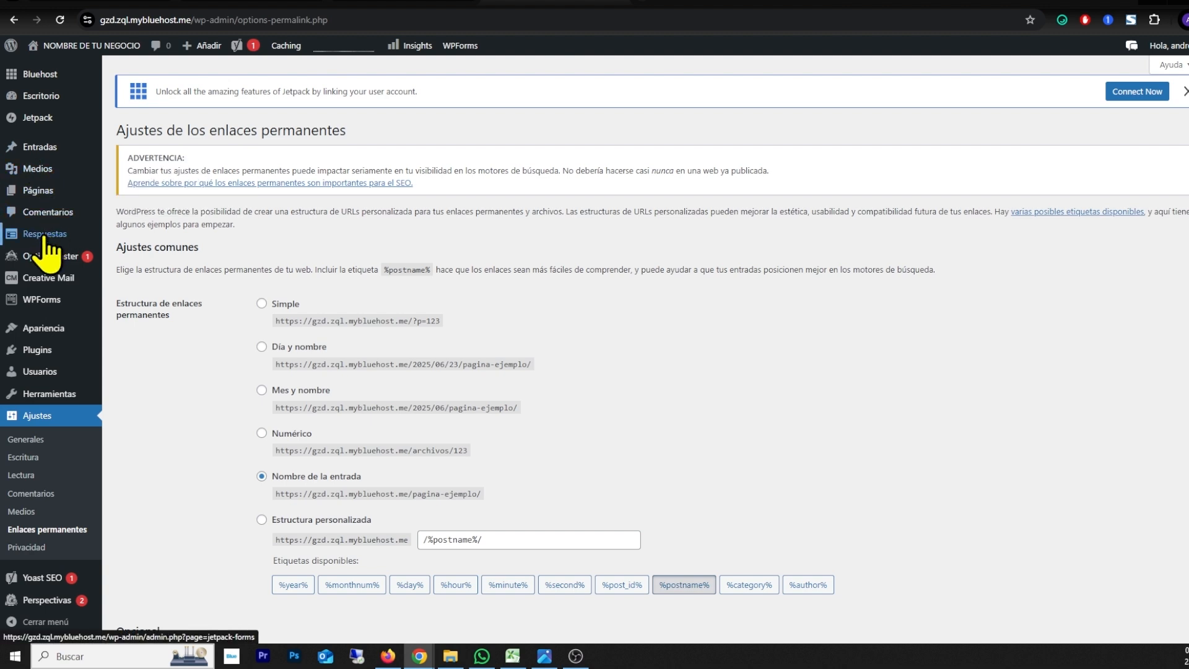
Step: Go to the site's themes and search the WordPress.org theme catalogue for "BLOCKSY"
left_click(60, 330)
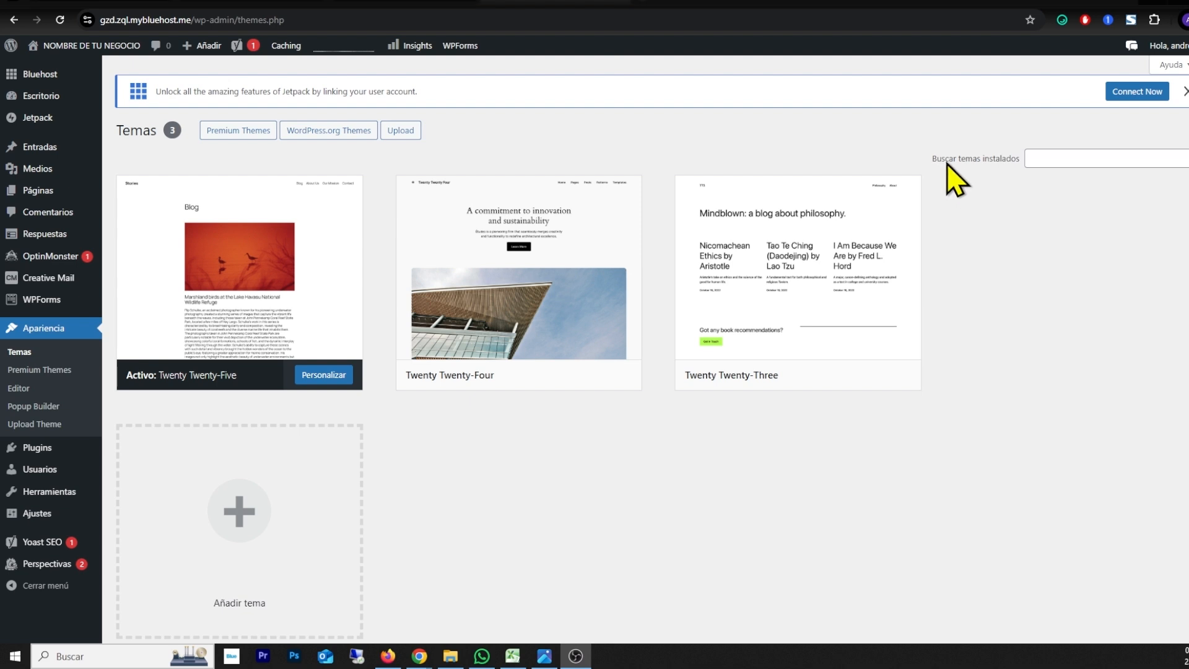
left_click_drag(946, 163, 1008, 163)
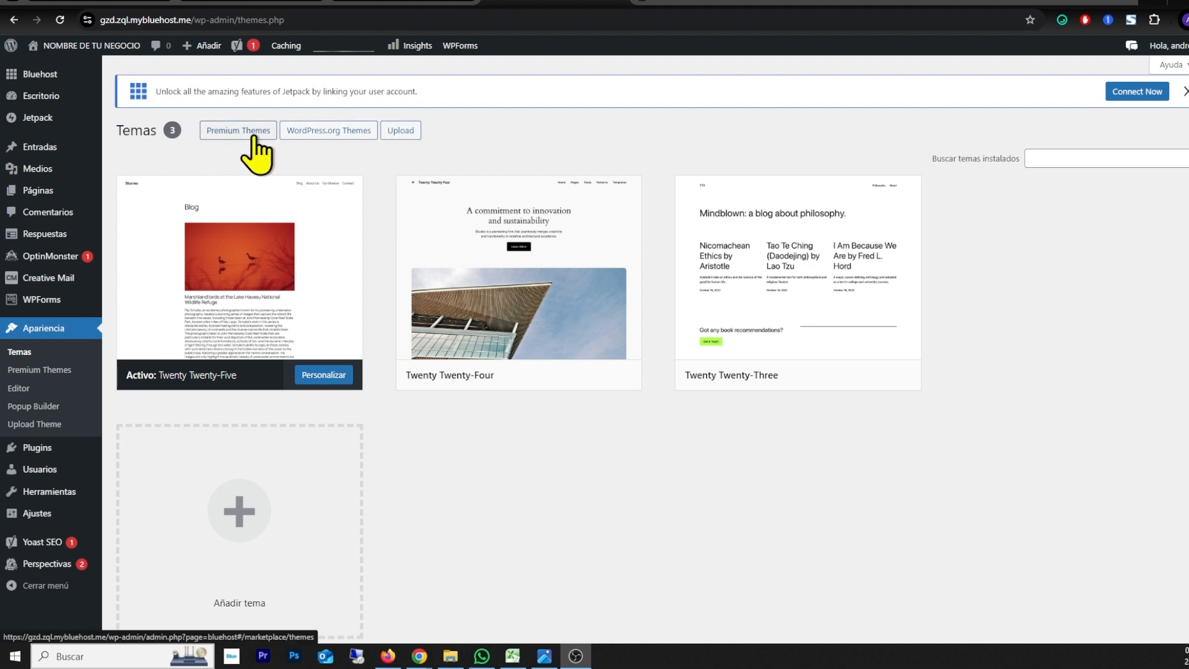
left_click(323, 134)
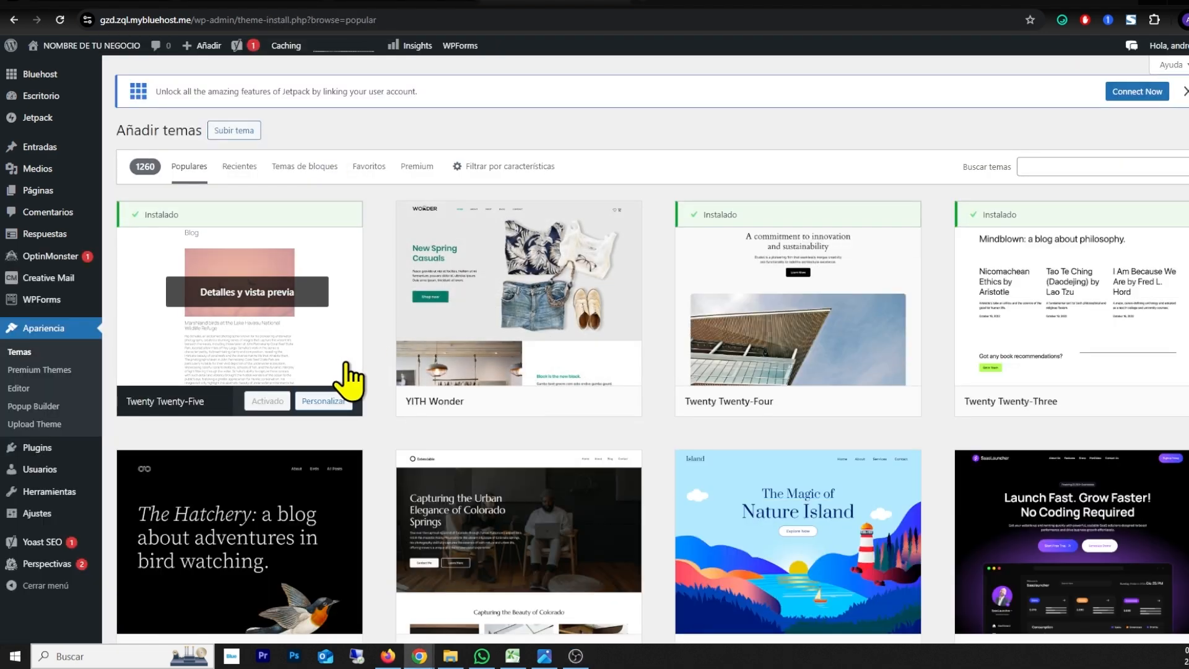
scroll(582, 347, "down", 14)
scroll(576, 365, "up", 14)
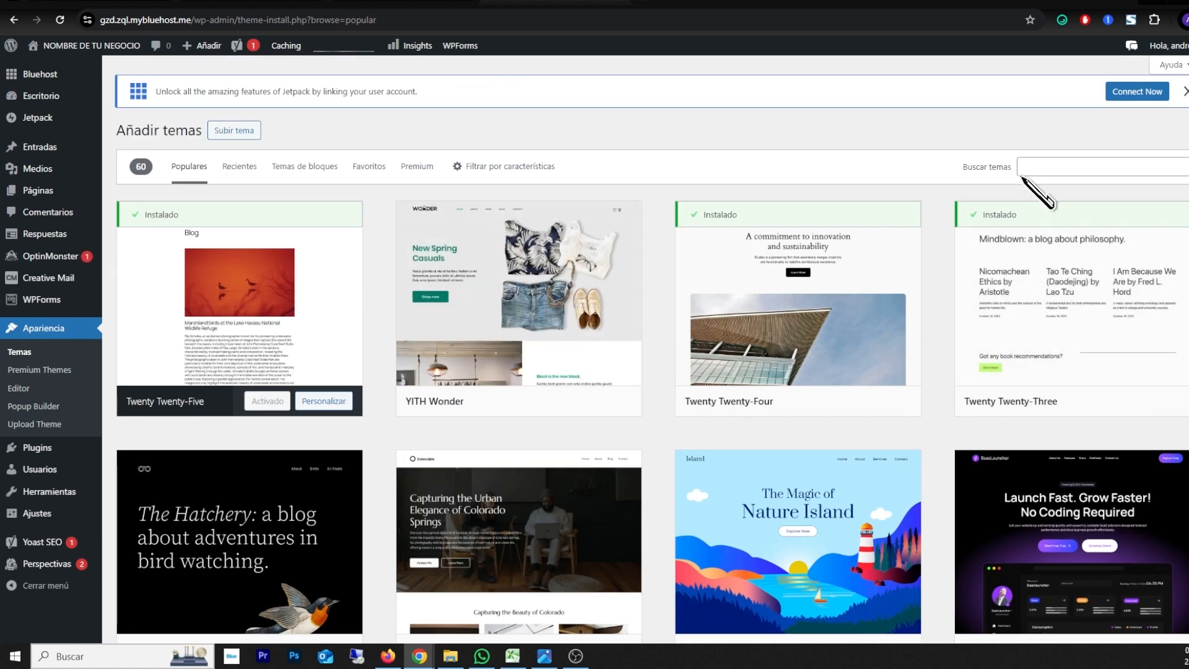
left_click(1041, 167)
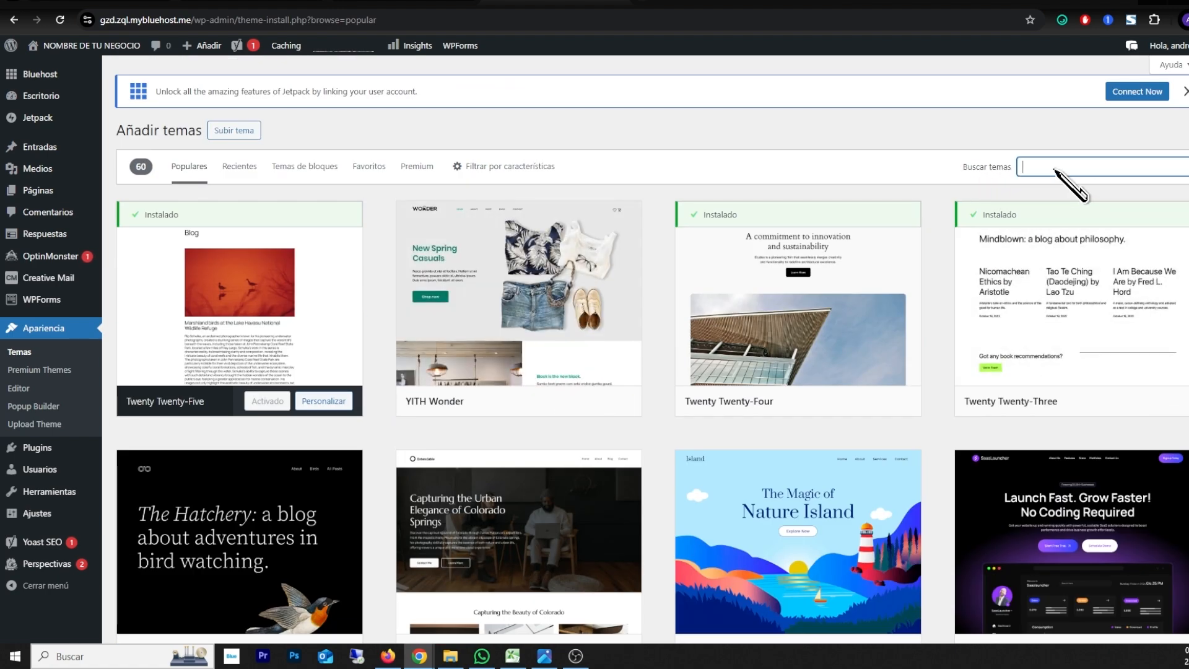
type("BLOCKSY")
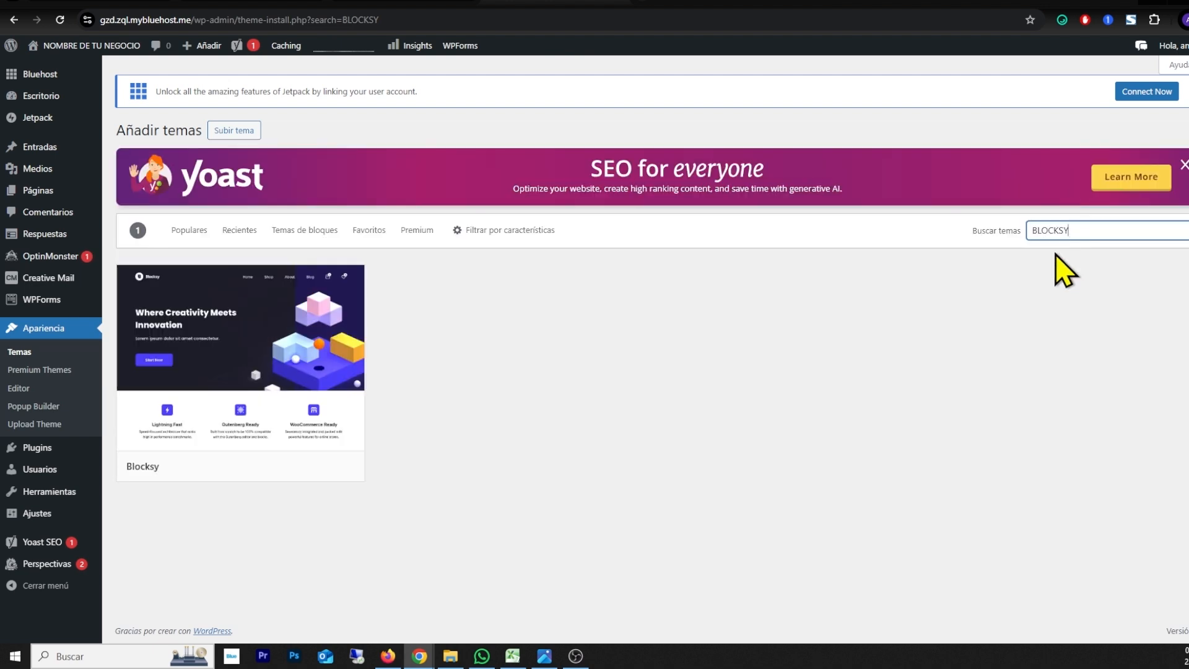
Step: Install and activate the Blocksy theme, and install its recommended Blocksy Companion plugin
mouse_move(191, 340)
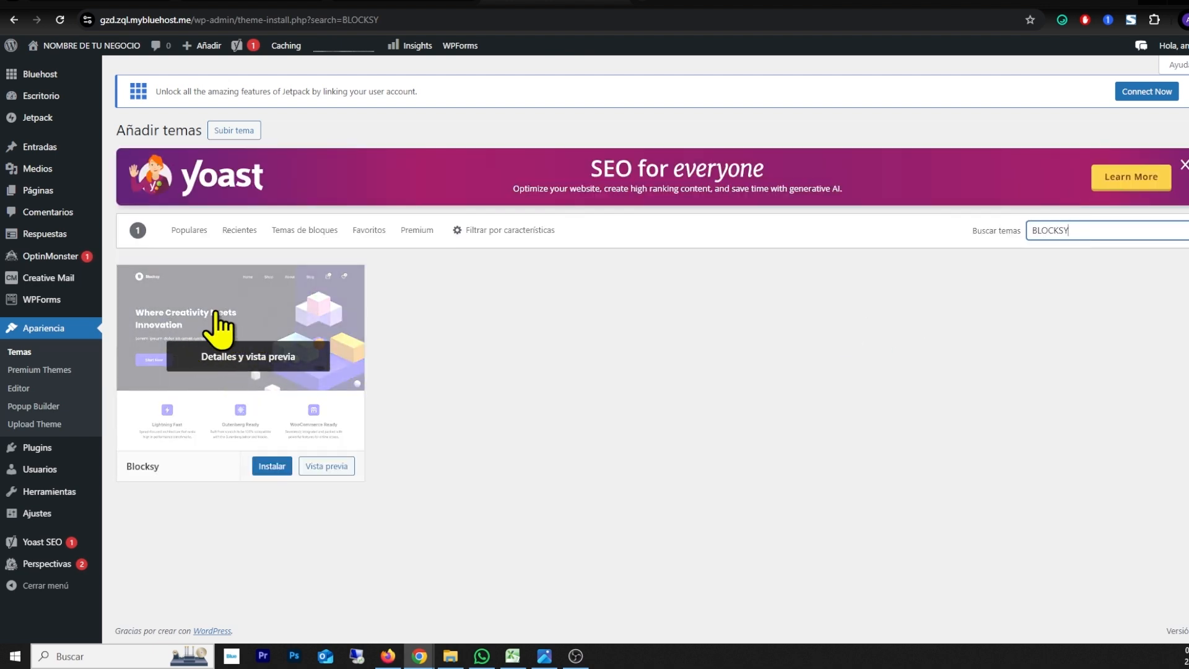
left_click(270, 470)
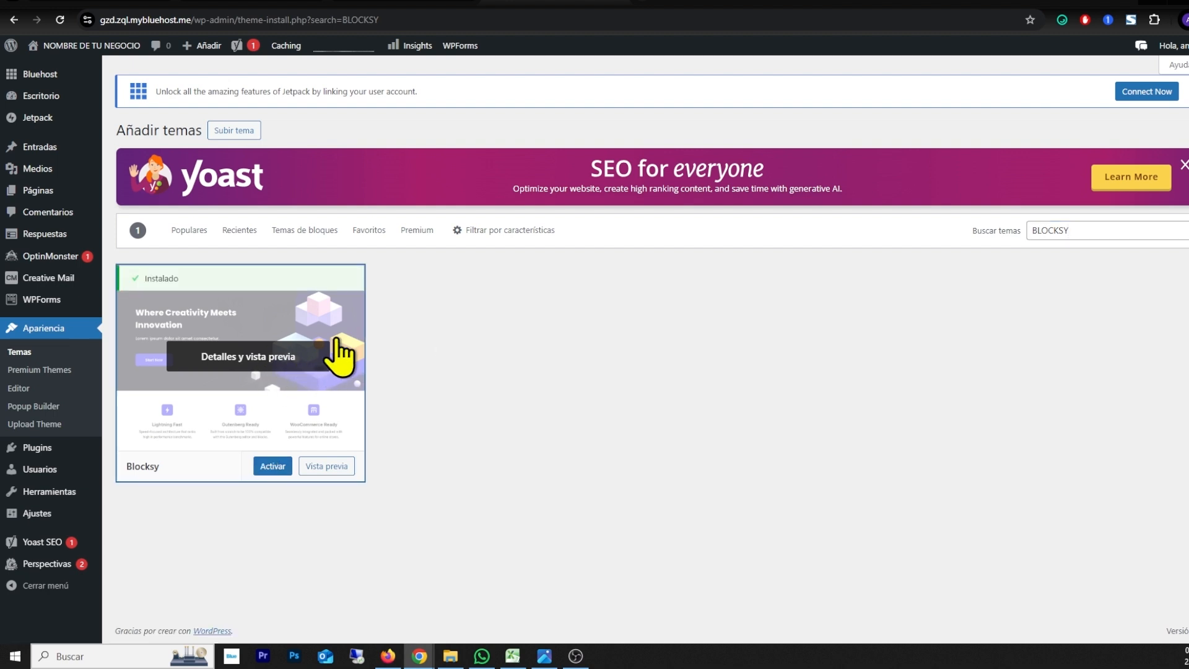
left_click(276, 471)
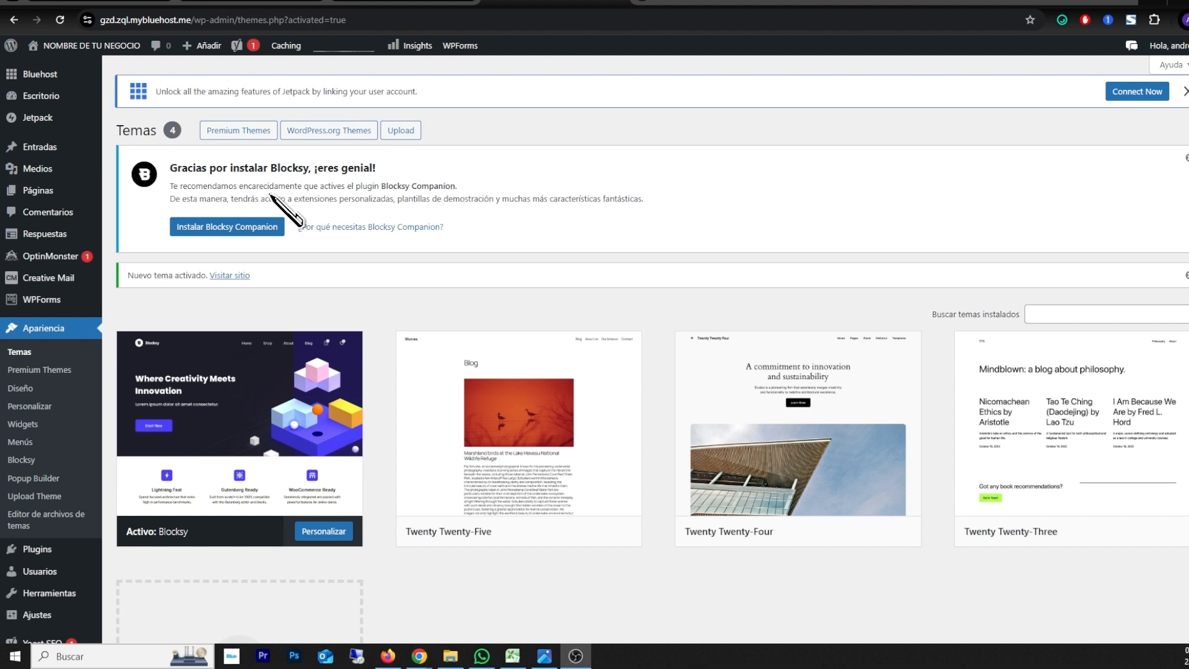
left_click_drag(174, 174, 308, 174)
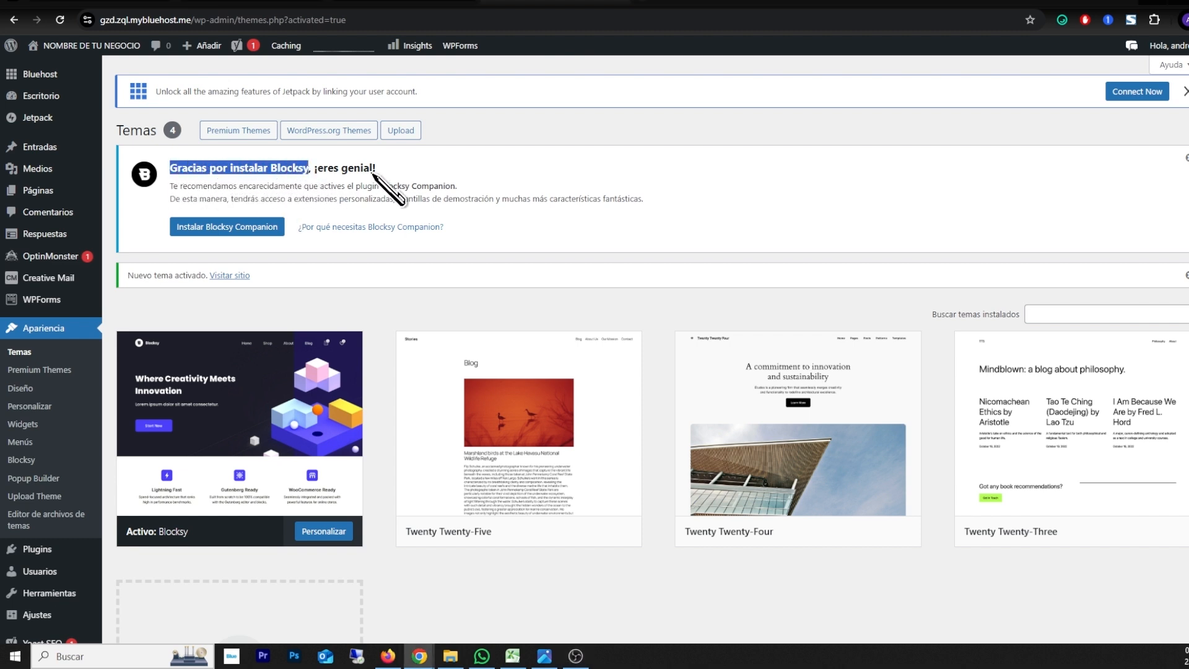
left_click(228, 228)
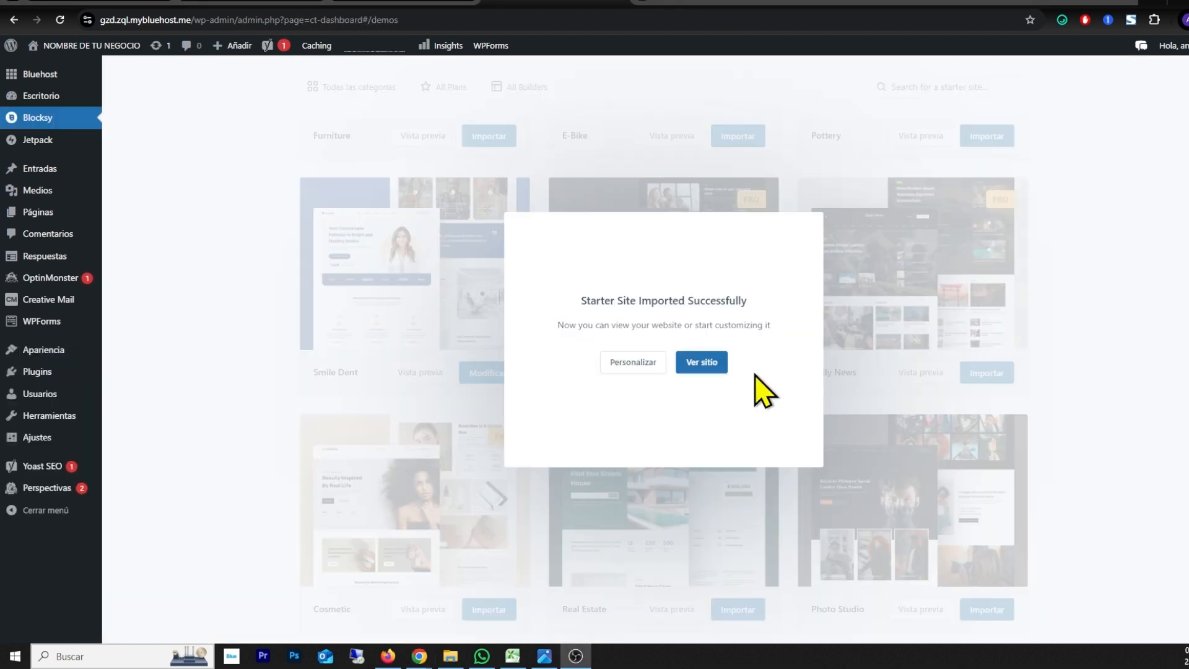
Step: View the site with the imported Smile Dent starter template and look through its home page
left_click(702, 363)
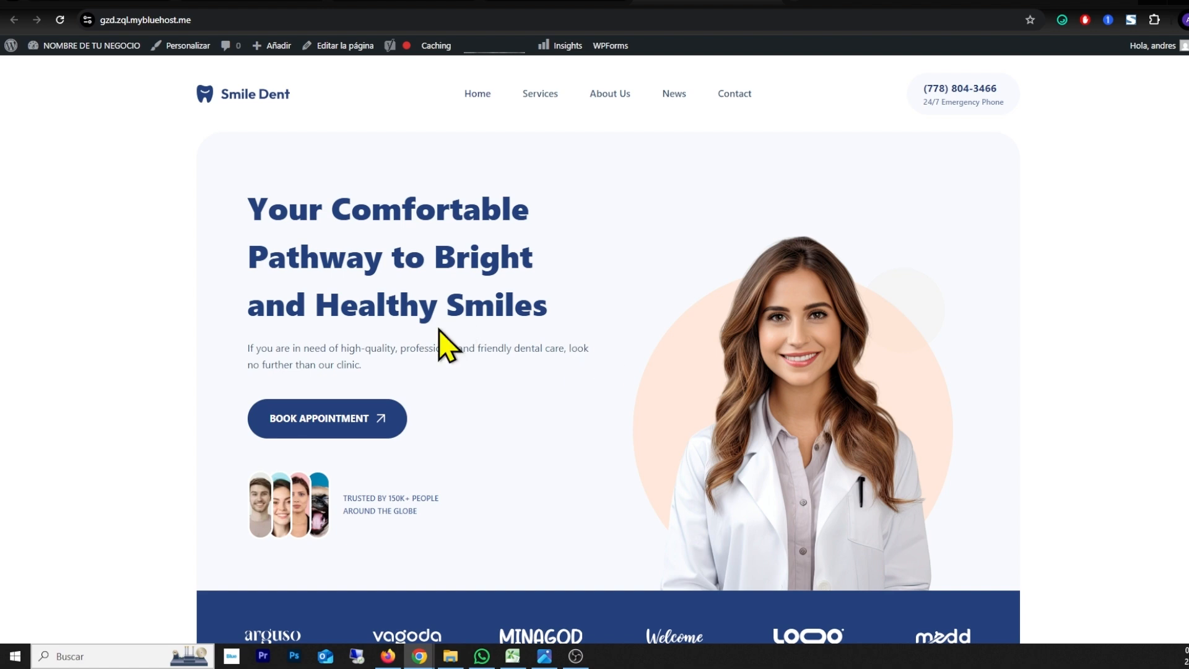
scroll(159, 340, "down", 10)
scroll(159, 328, "down", 15)
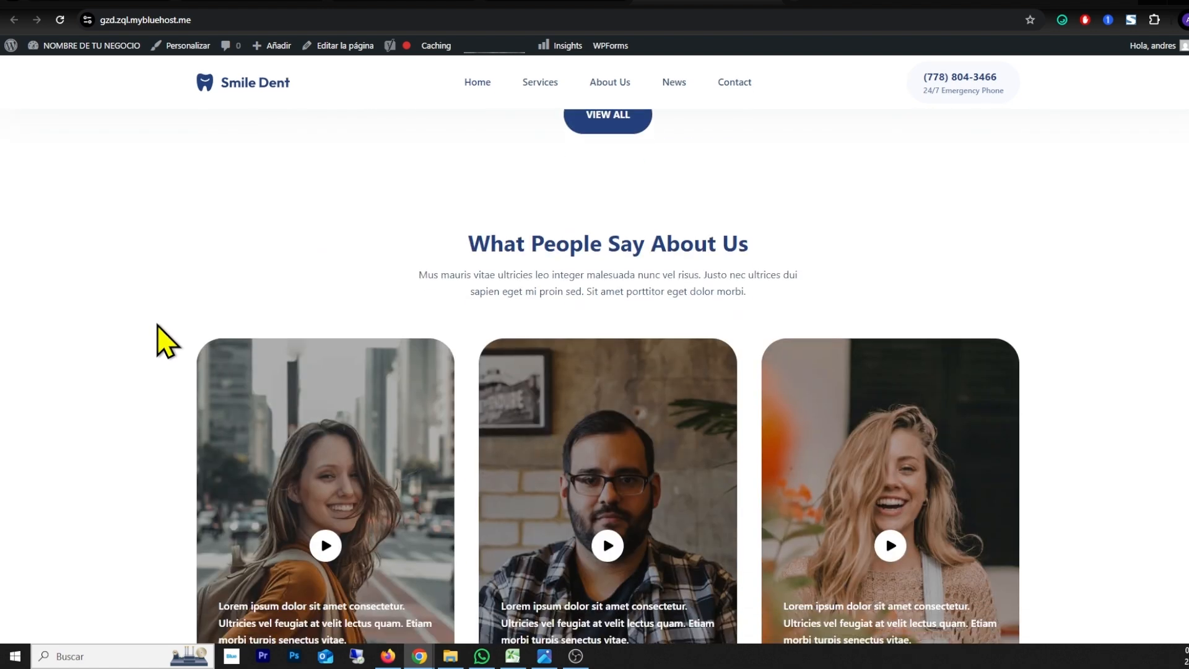
scroll(155, 323, "up", 20)
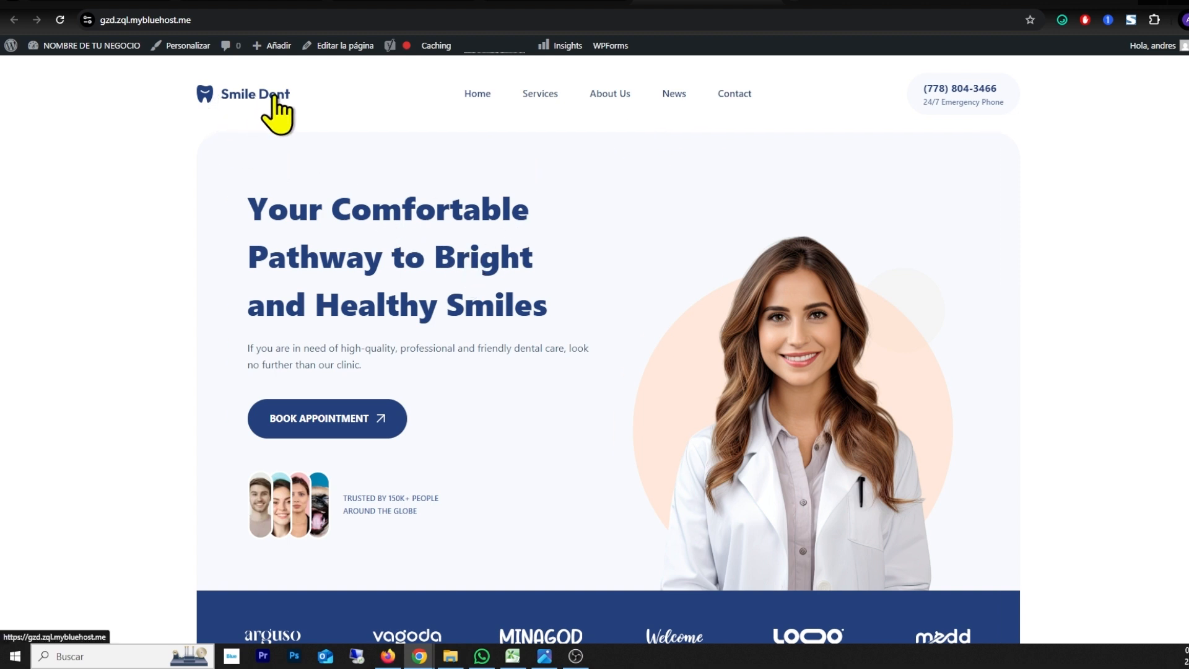
Step: Customize the site header by replacing its Smile Dent logo with the uploaded image file "pixel" from the computer
left_click(184, 49)
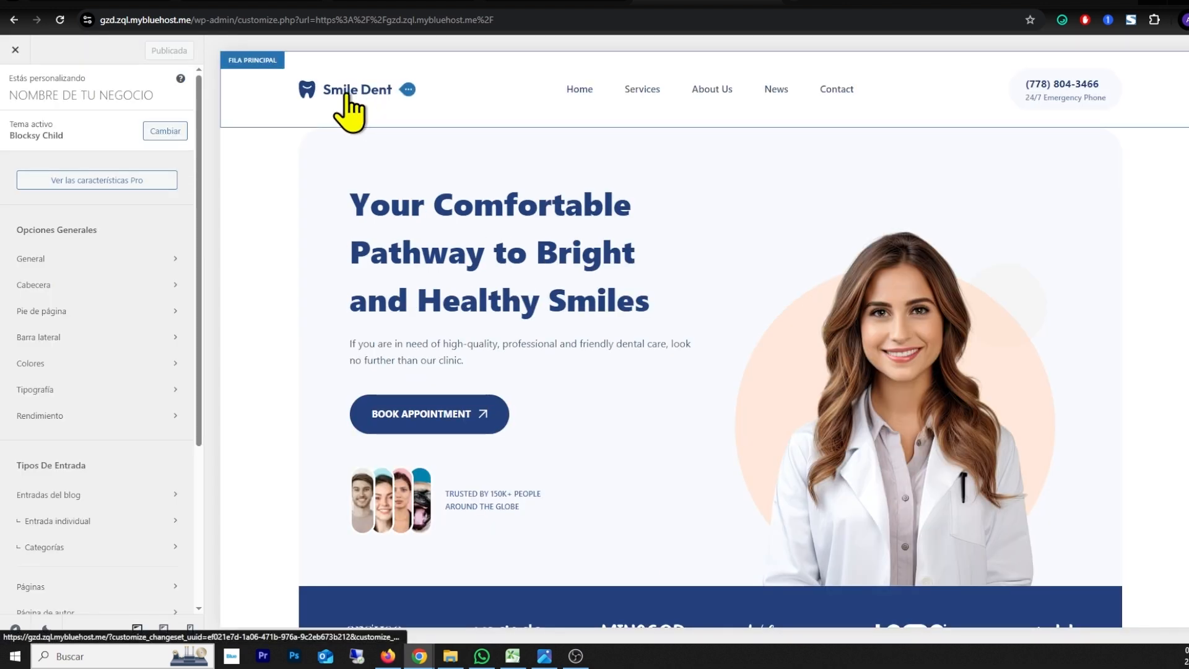
left_click(408, 90)
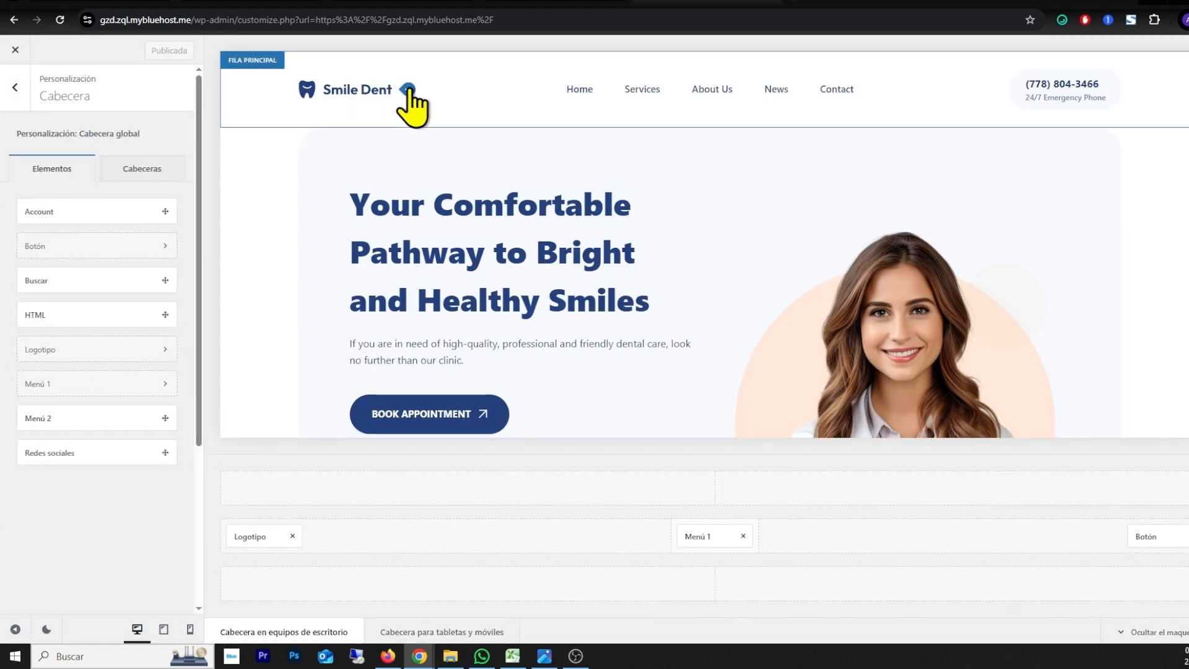
mouse_move(78, 214)
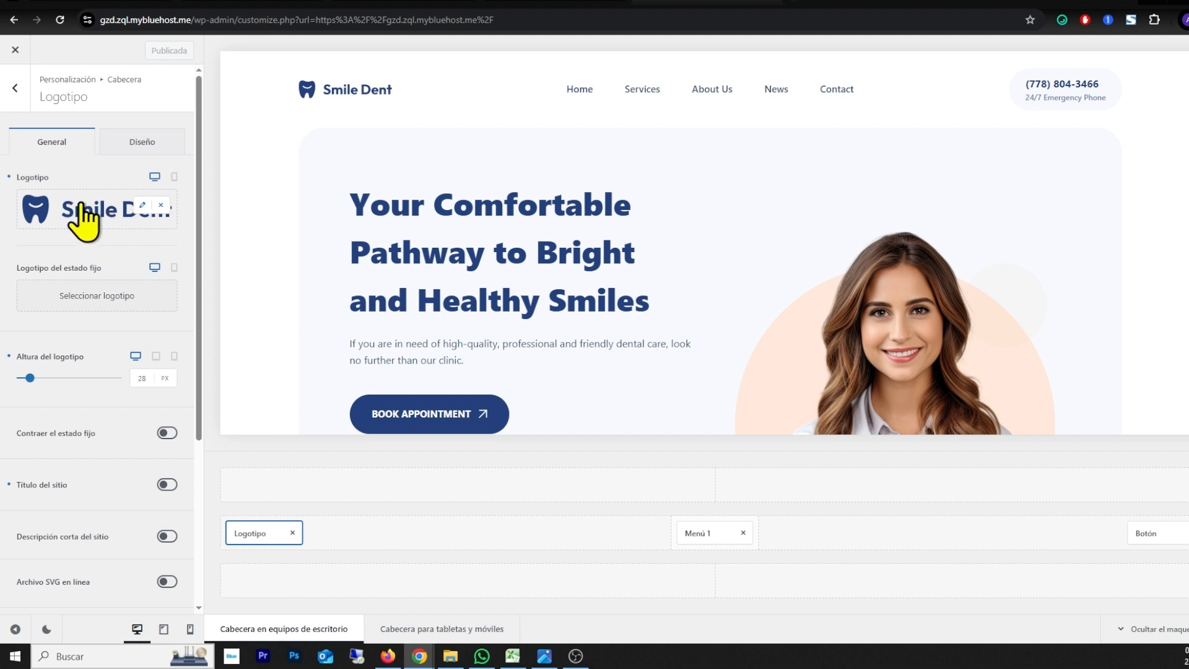
left_click(99, 213)
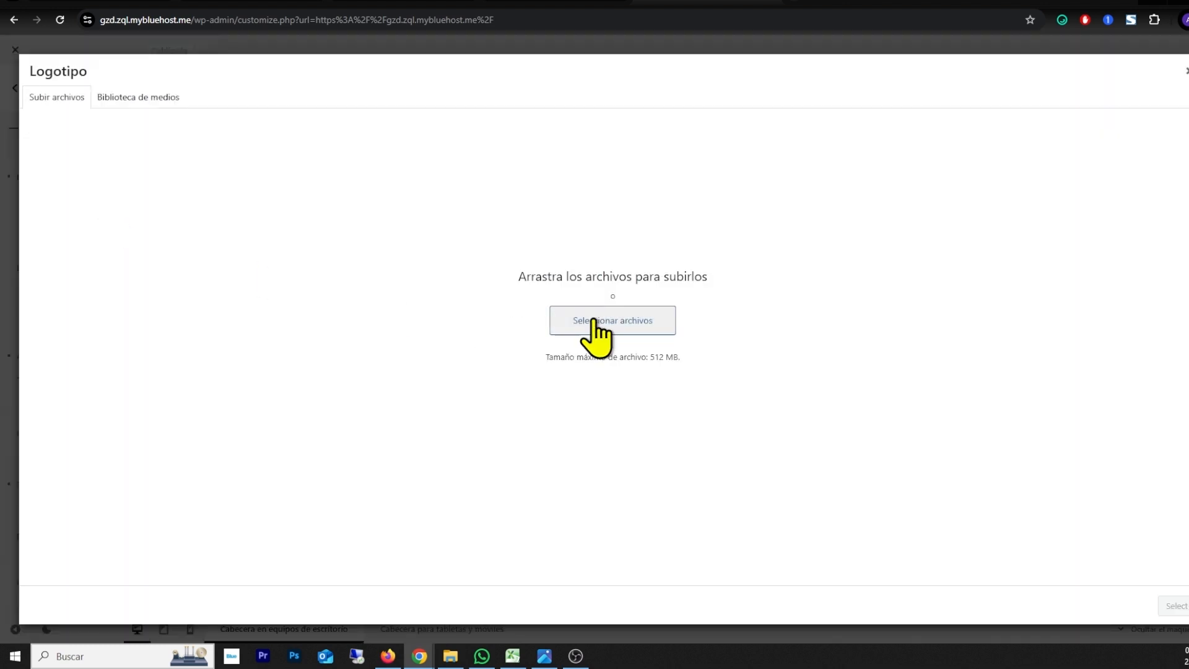
left_click(618, 325)
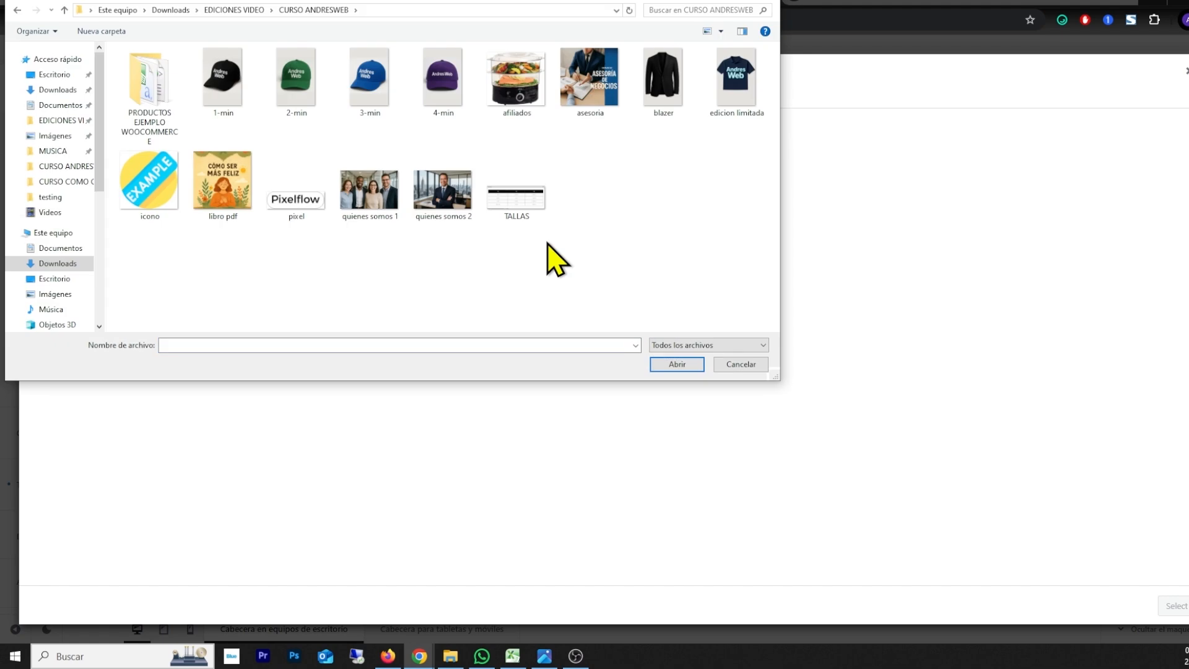
left_click(304, 204)
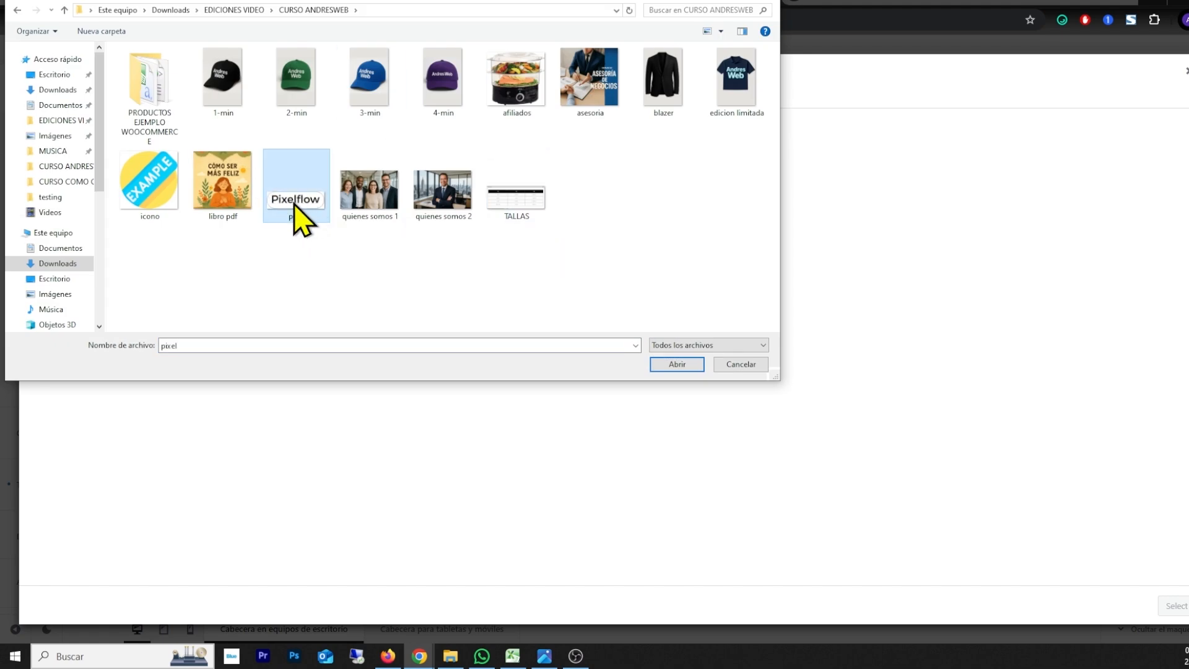
left_click(678, 364)
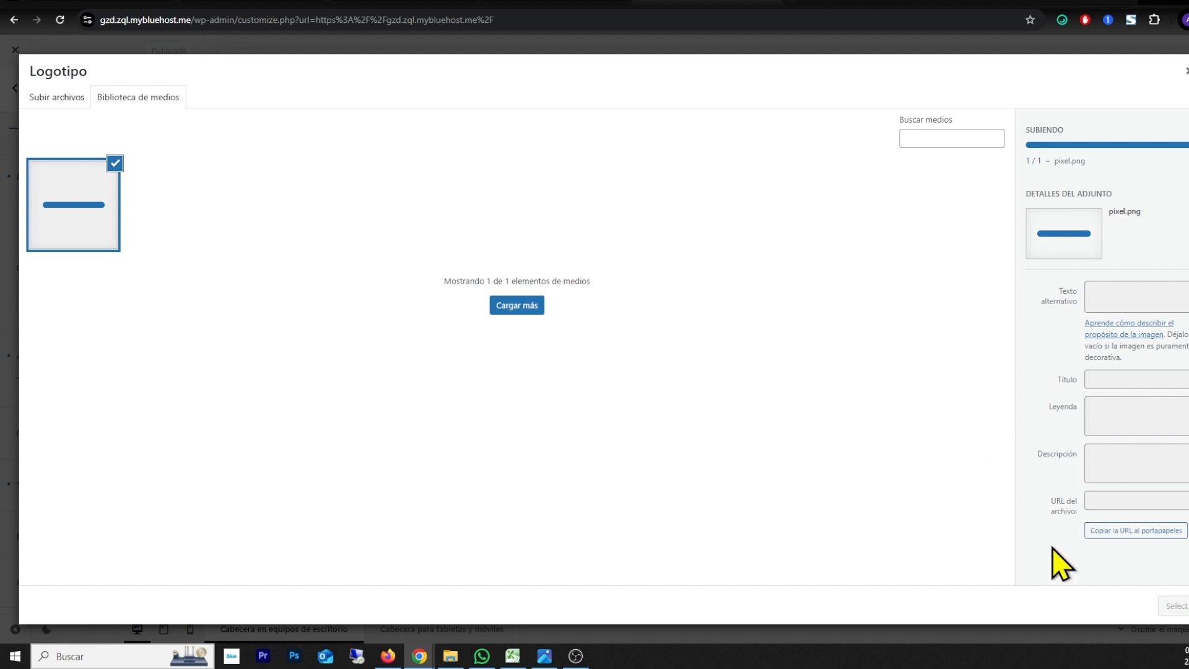
left_click(1177, 611)
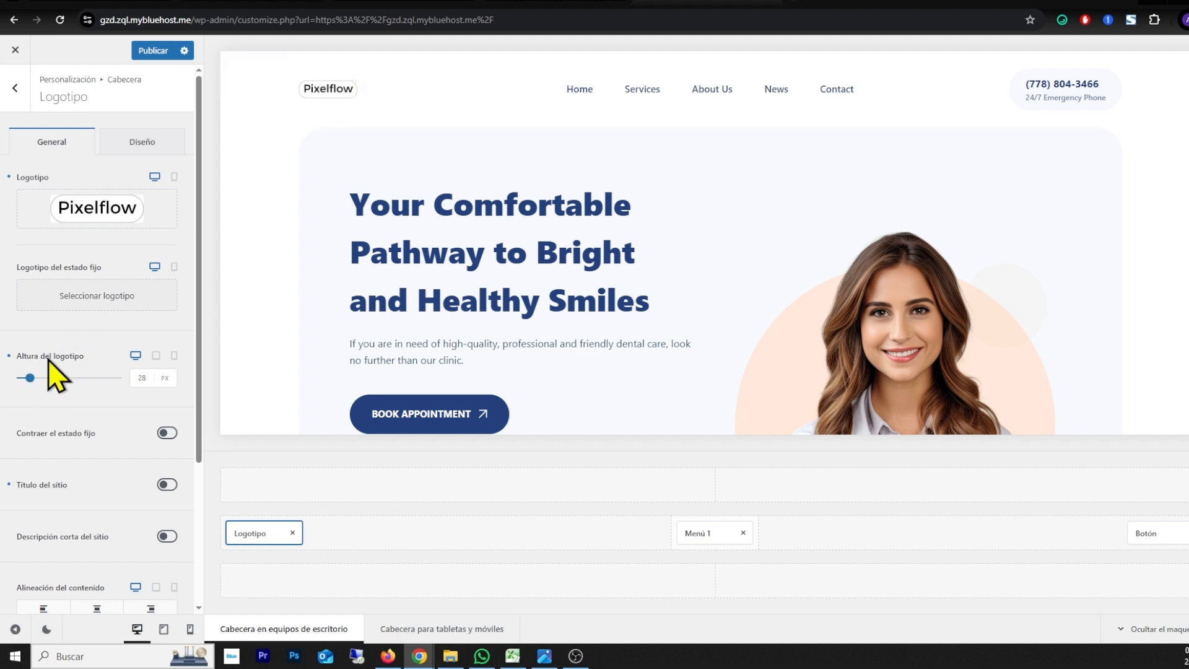
Step: Set the header logo's height to 44 px and publish the customization
left_click_drag(30, 378, 34, 377)
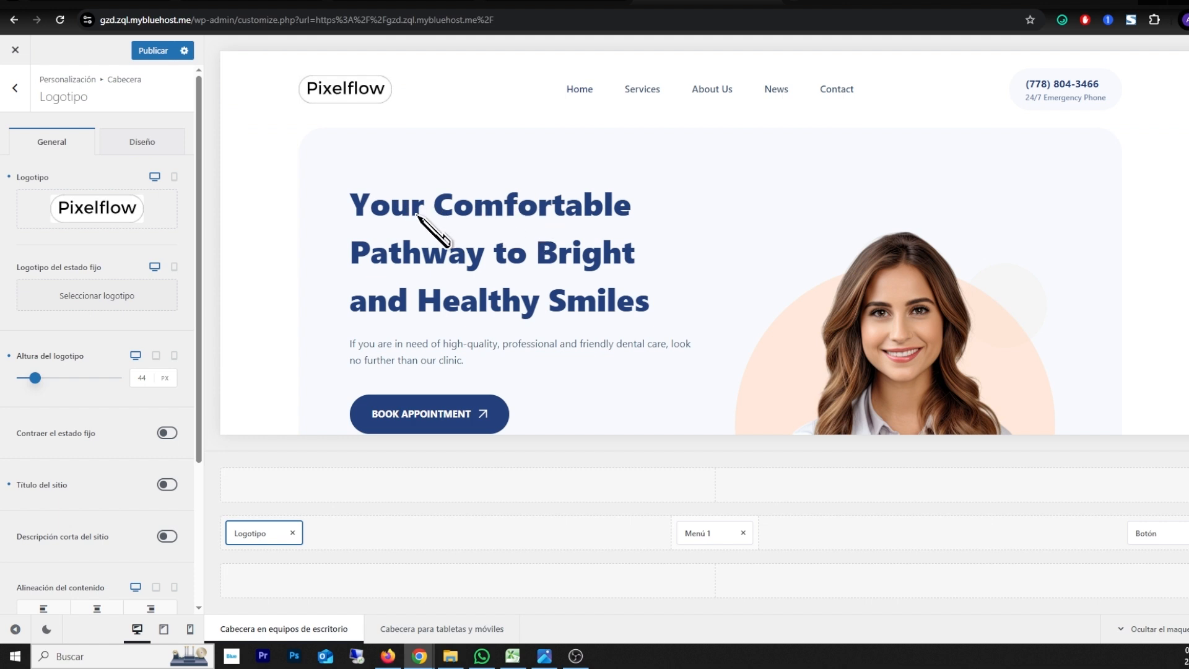
left_click(153, 51)
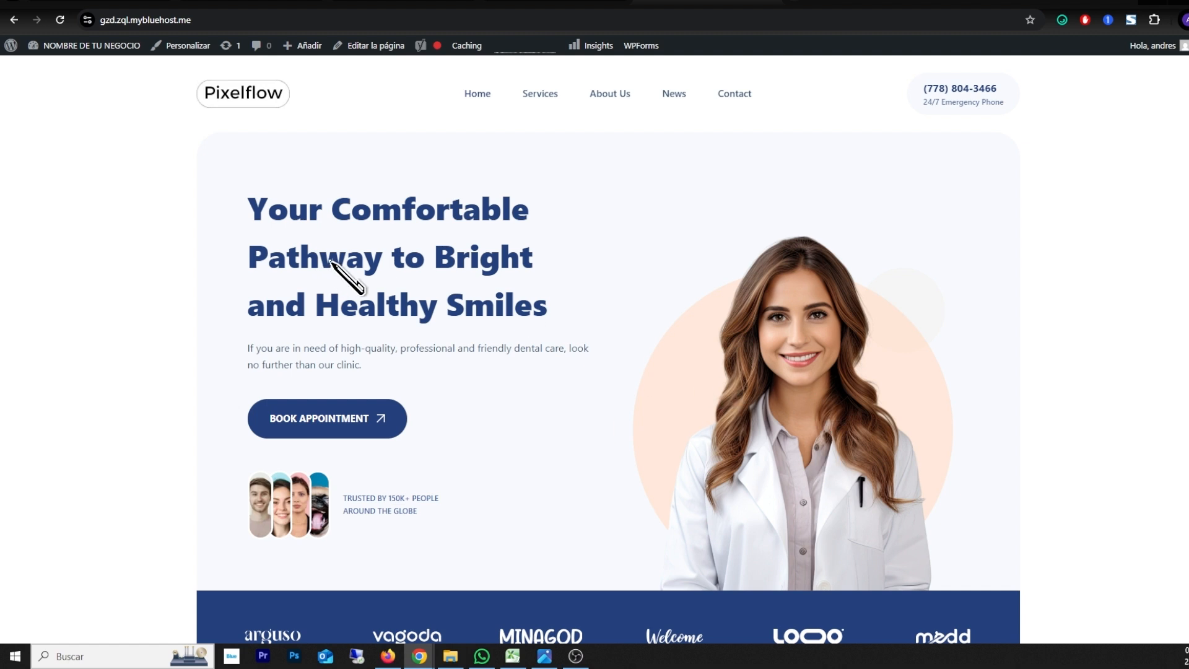
Step: Open the home page for editing, dismiss the editor's welcome guide, and look over the page content
left_click(372, 49)
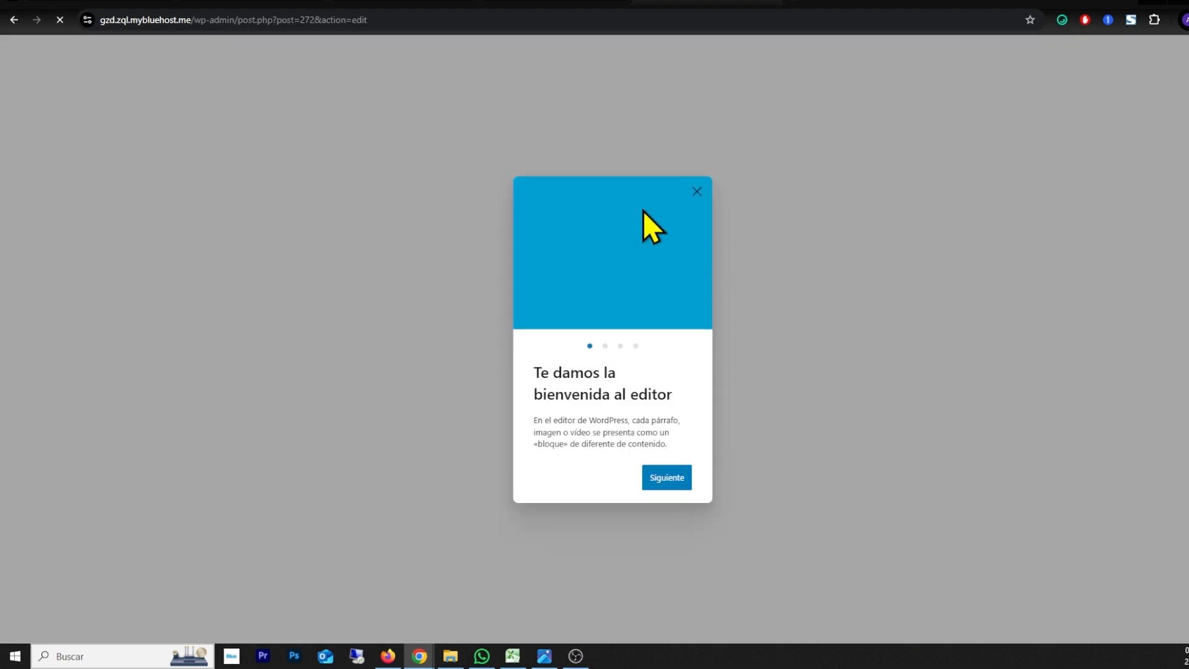
left_click(697, 192)
scroll(300, 305, "down", 5)
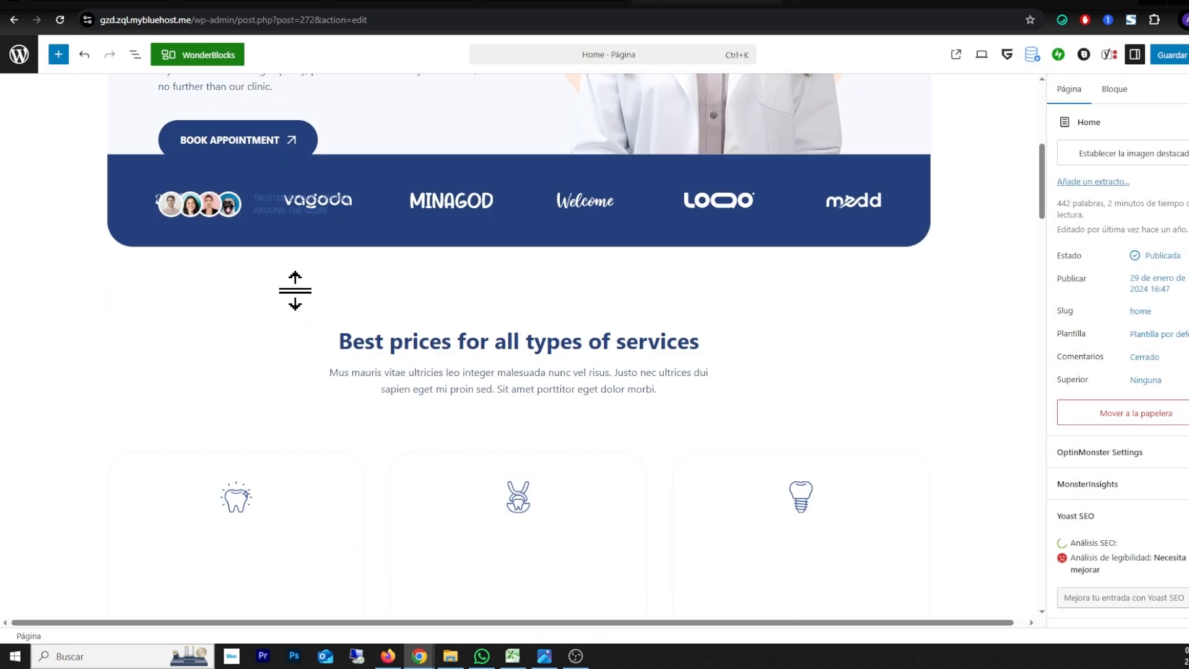
scroll(295, 292, "up", 5)
scroll(702, 333, "down", 5)
scroll(701, 333, "up", 6)
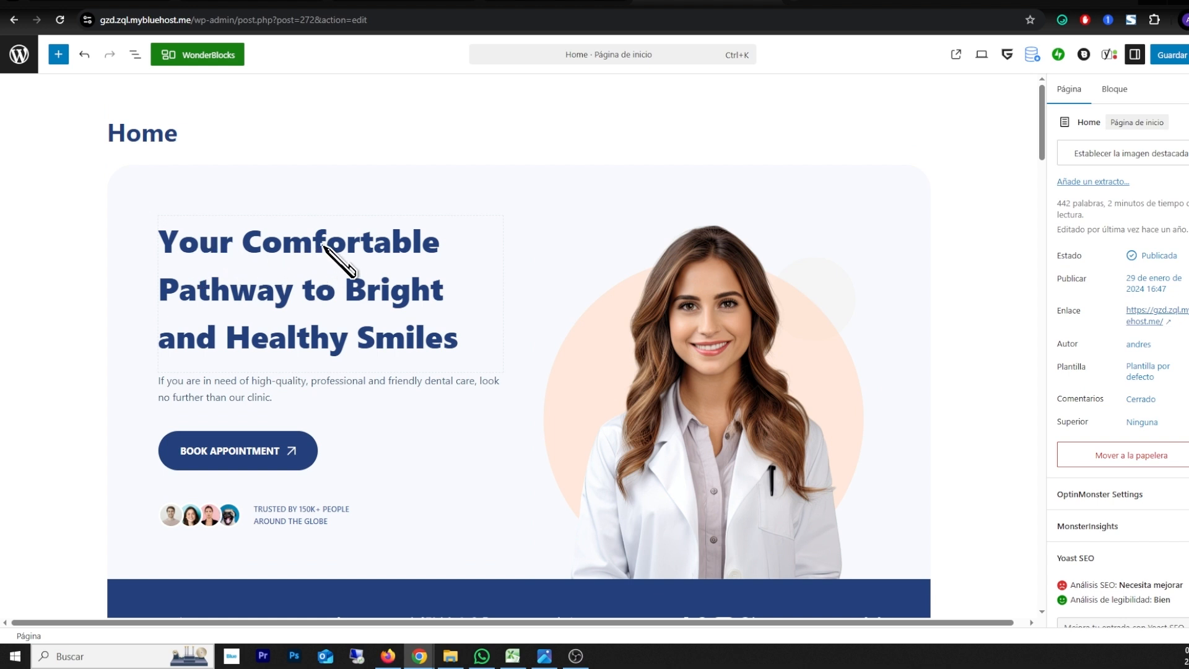
Step: Replace the hero heading text with "Tu dentista de confianza en la ciudad de mexico."
left_click(338, 272)
left_click_drag(168, 245, 467, 338)
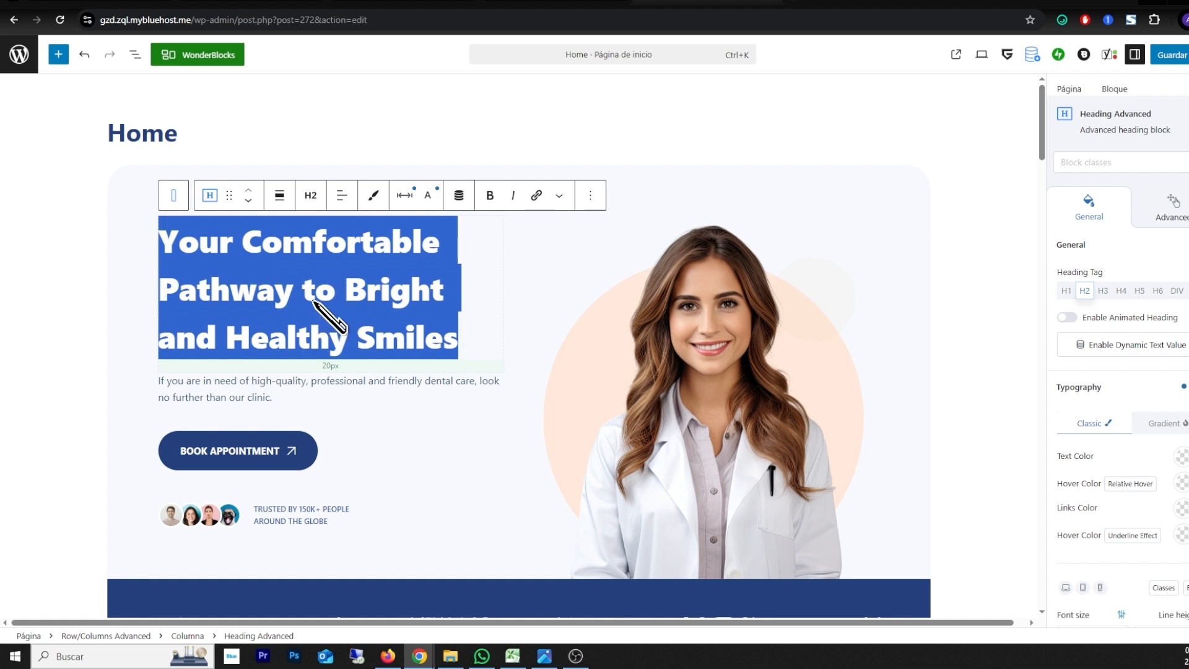
type("Tu dentista de confianza en la ciudad de mexico.")
scroll(3, 530, "down", 2)
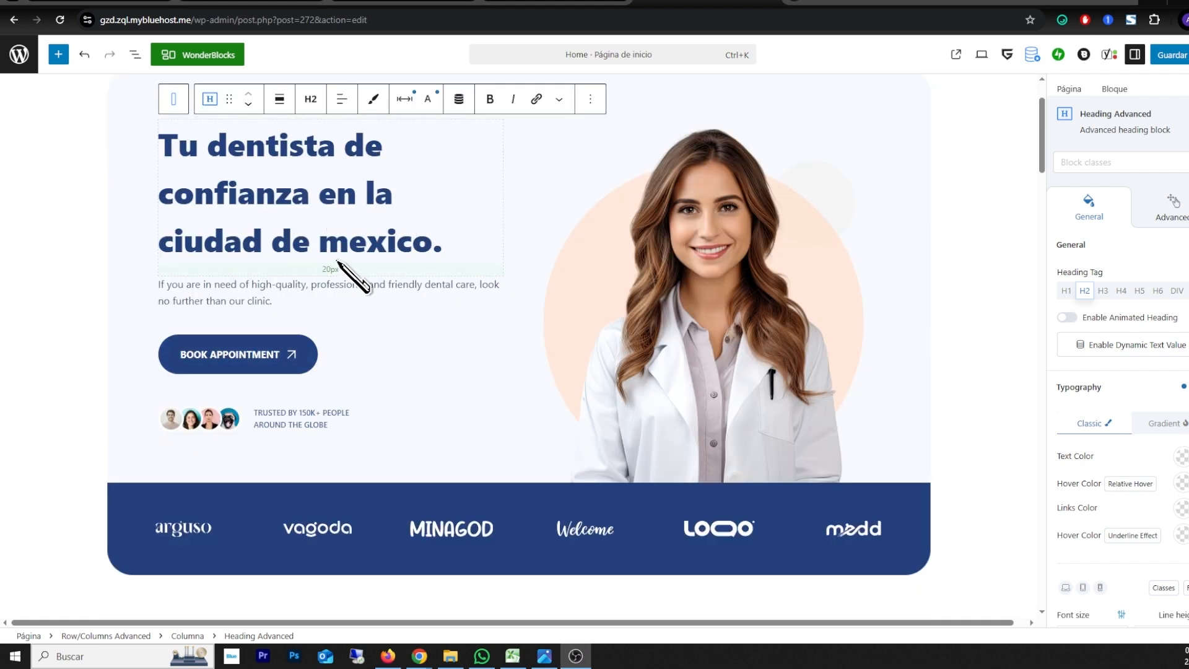
Step: Change the hero section's appointment button label to "RESERVAR CITA AHORA"
left_click(196, 286)
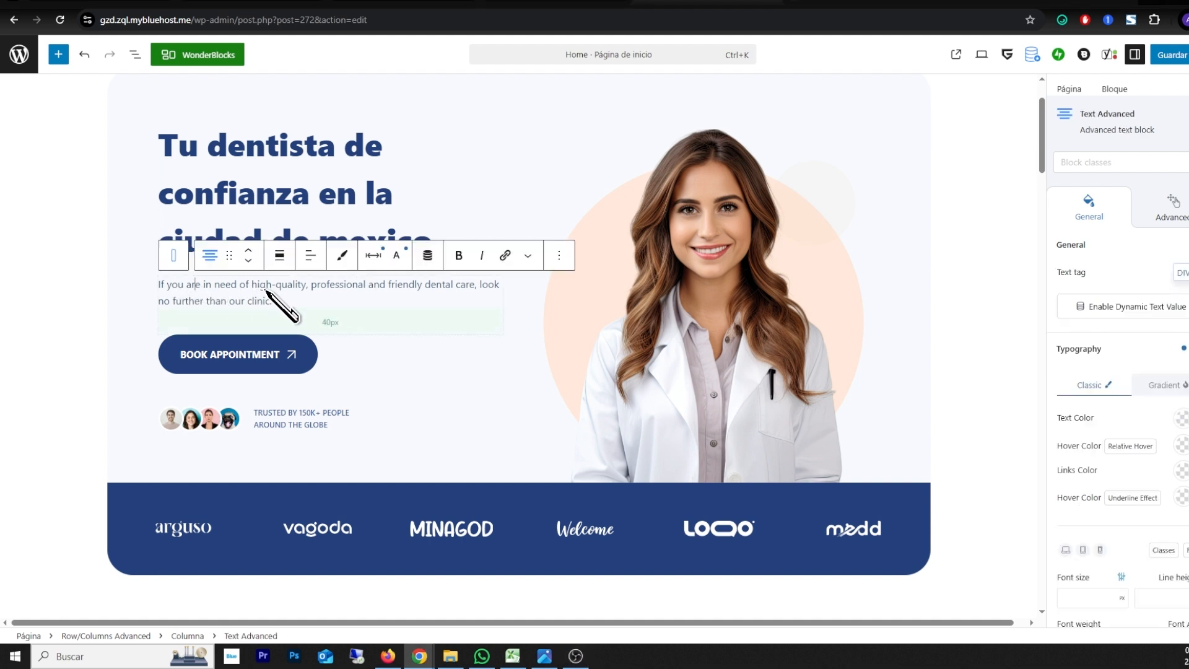
left_click(196, 356)
left_click_drag(188, 358, 280, 358)
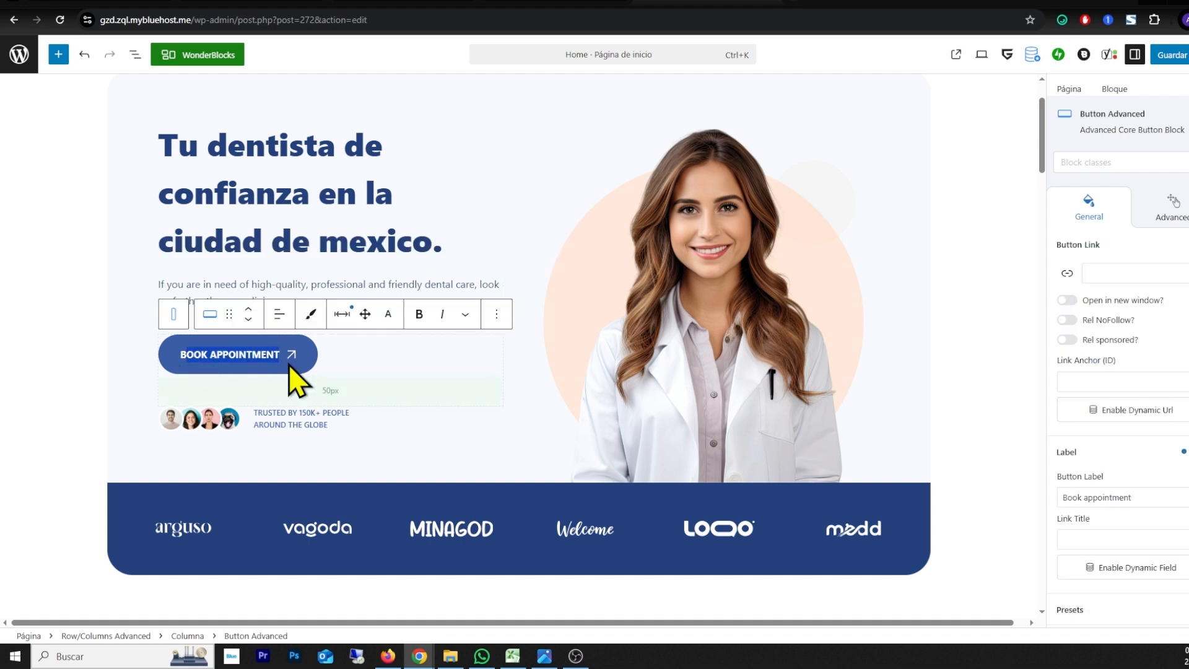
type("RSERVAR CITA AHORA")
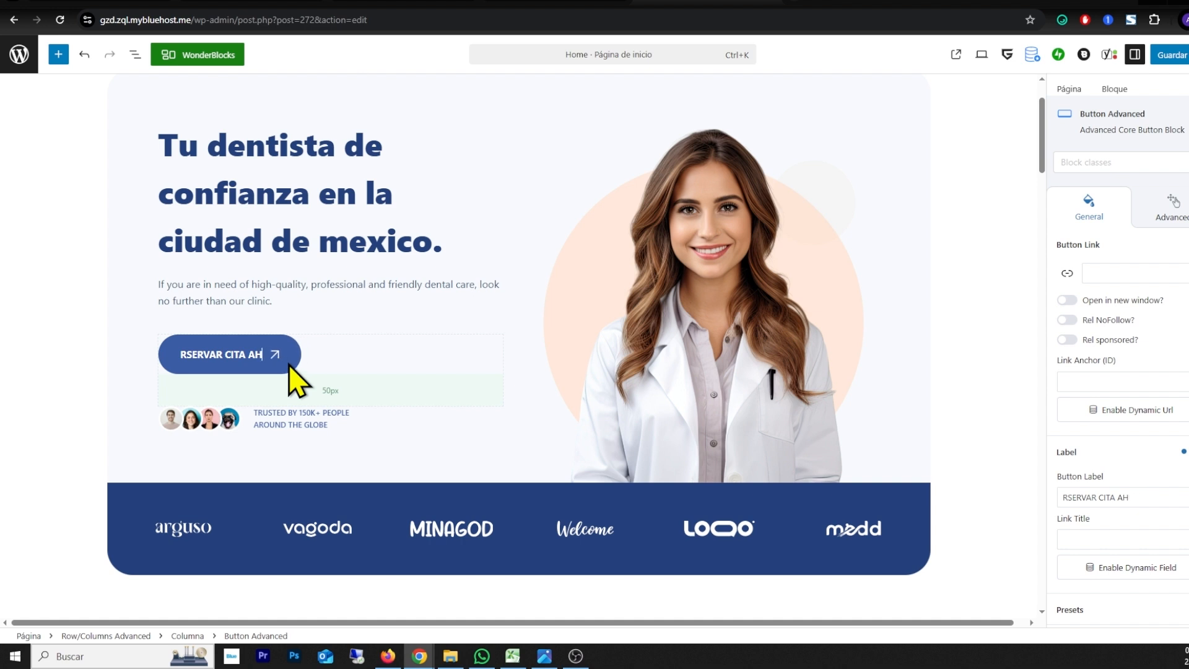
left_click(190, 355)
type("E")
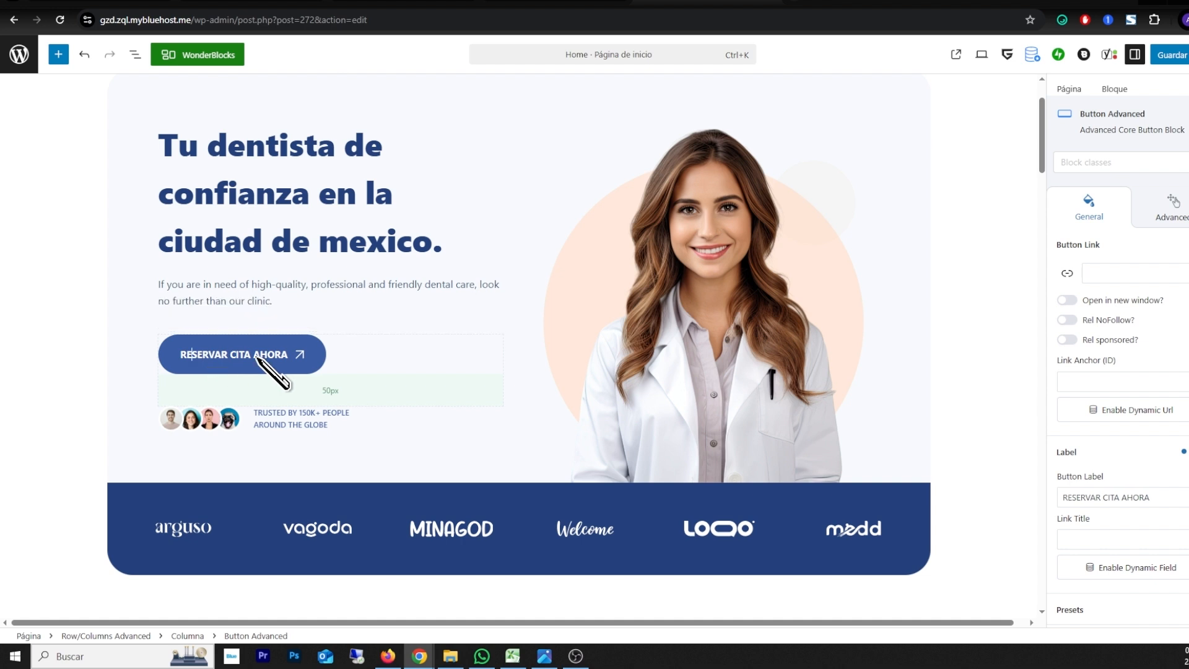
Step: Replace the hero image with the media library picture of the bearded male dentist holding dental tools
left_click(724, 232)
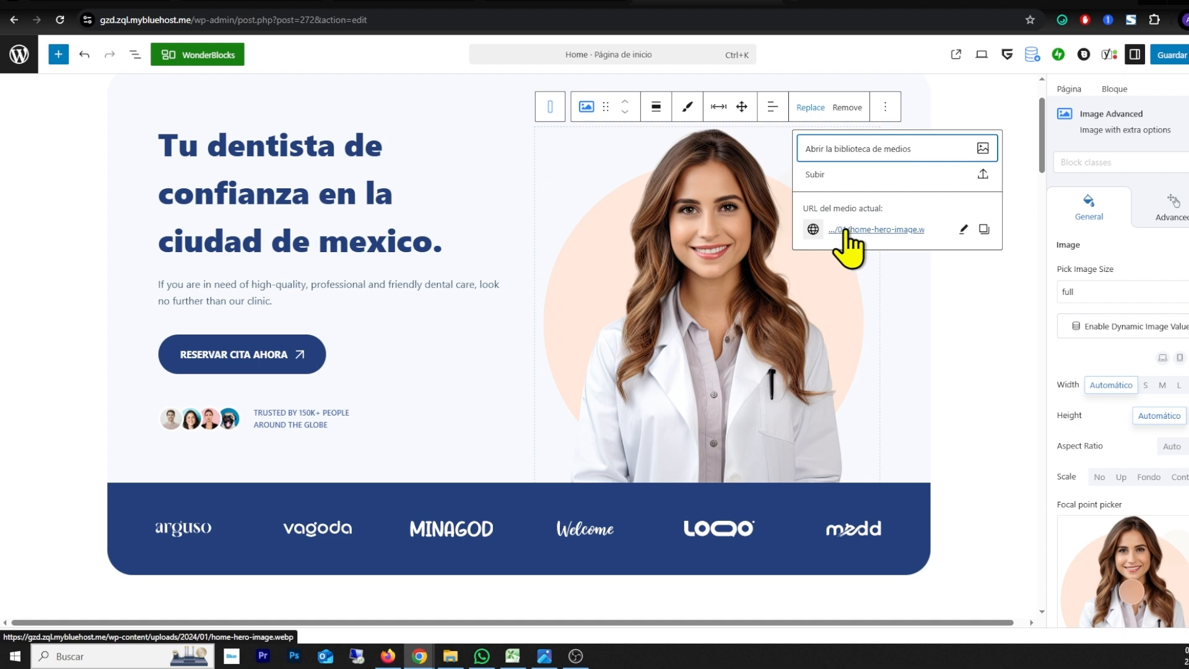
left_click(837, 150)
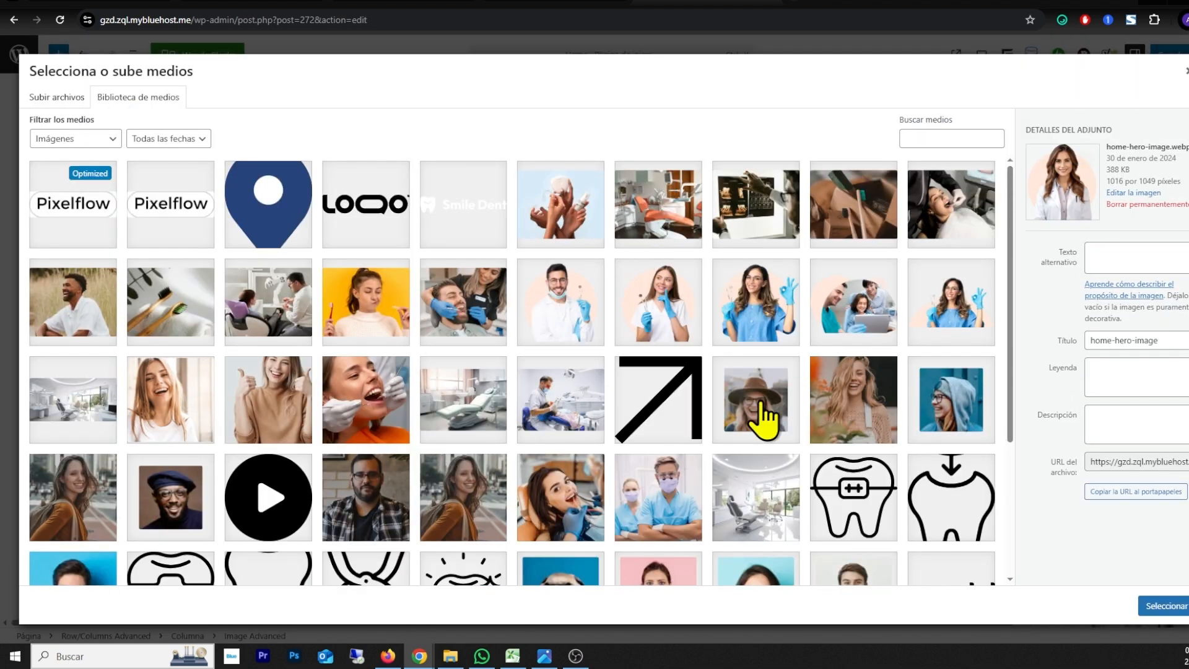
left_click(567, 310)
left_click(1153, 610)
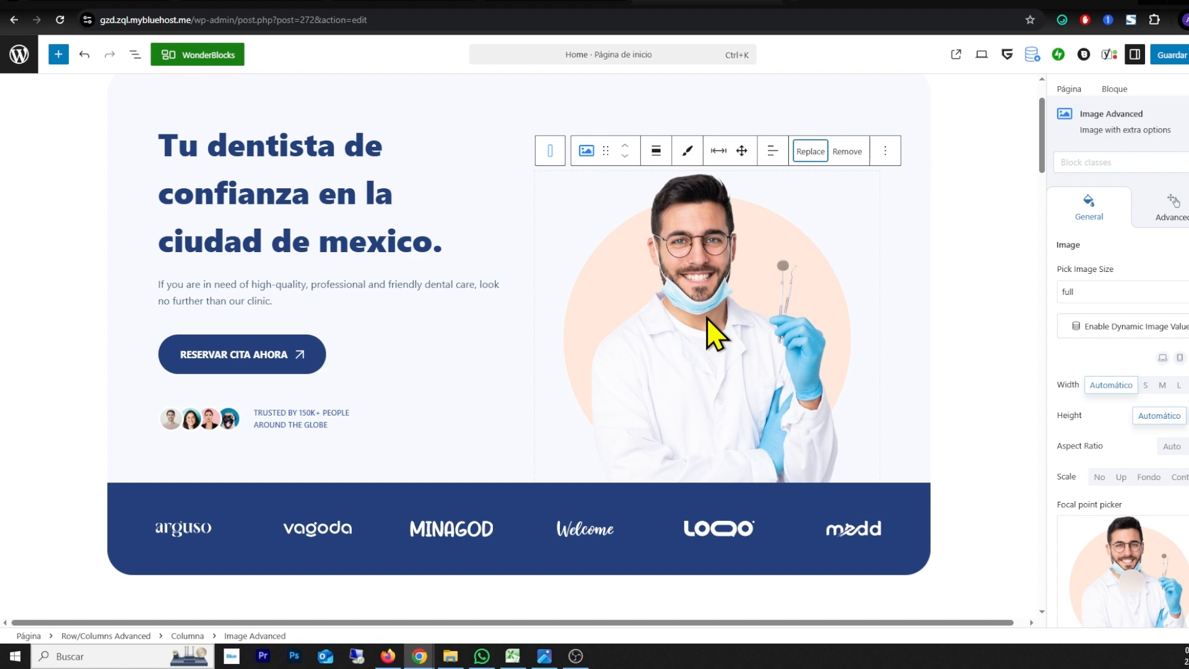
Step: Look over the edited home page and save its changes
scroll(706, 309, "down", 5)
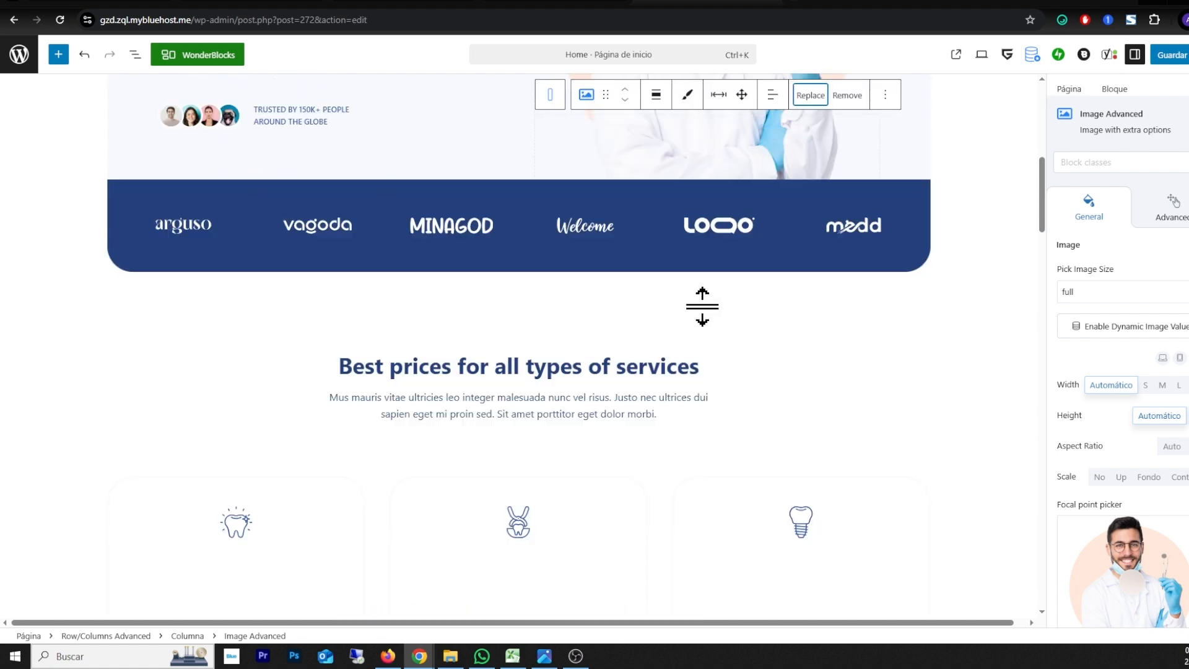
scroll(240, 225, "up", 2)
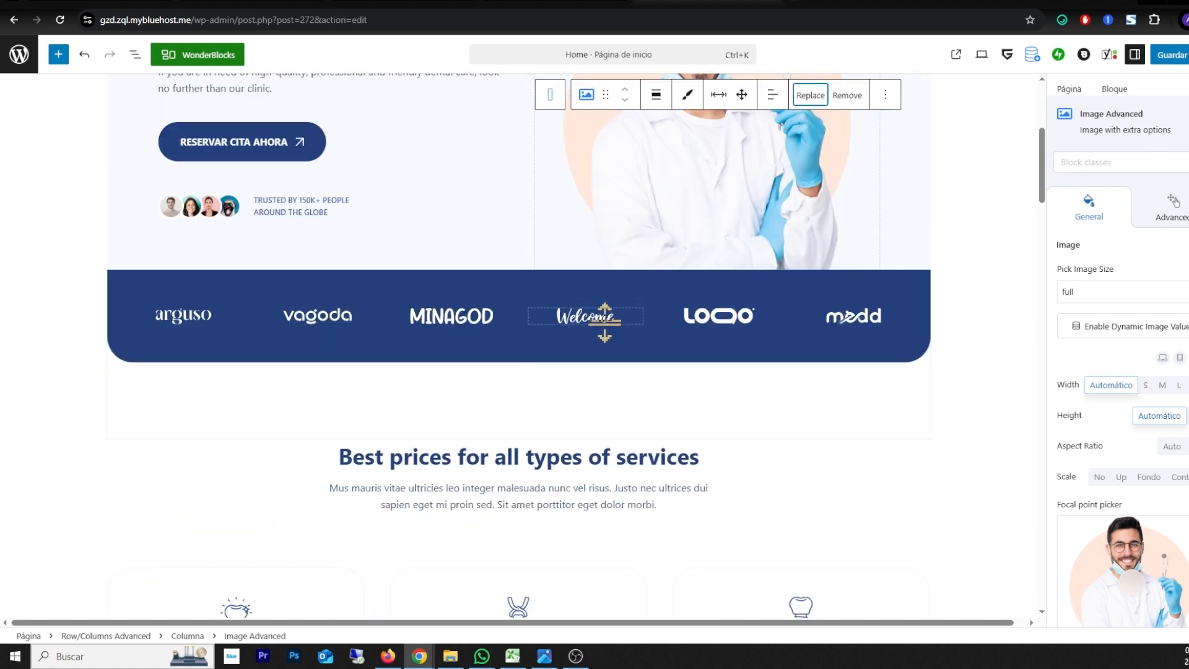
scroll(538, 291, "up", 5)
scroll(739, 372, "down", 7)
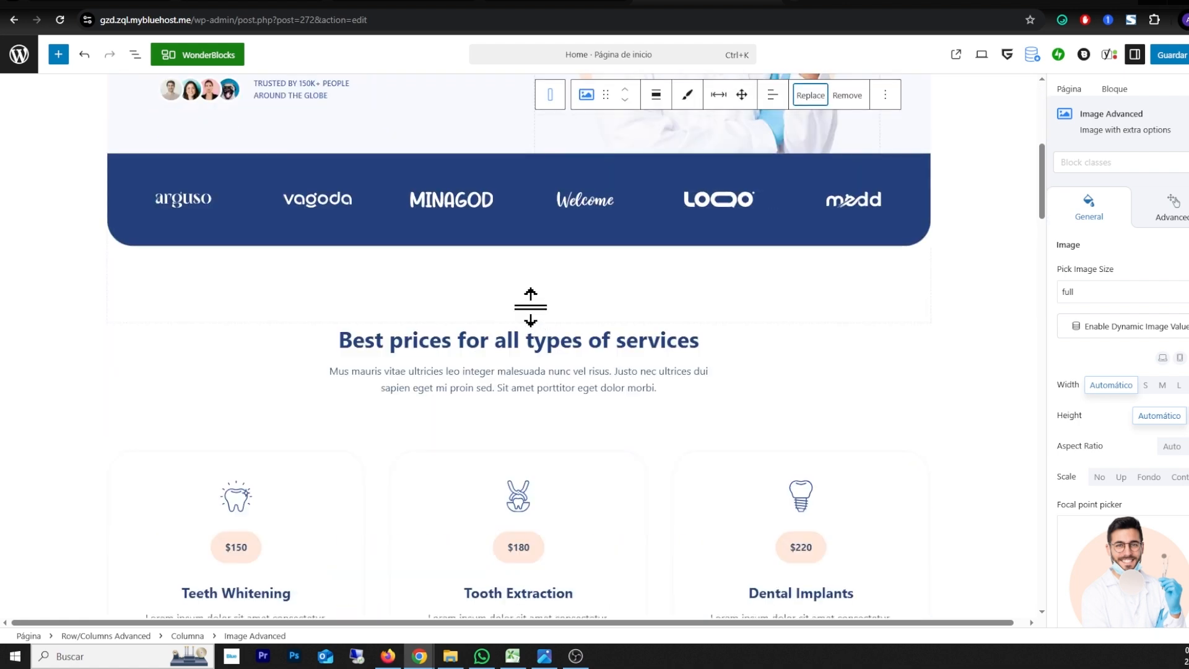
scroll(531, 316, "down", 3)
left_click_drag(1043, 191, 1025, 154)
scroll(597, 353, "up", 5)
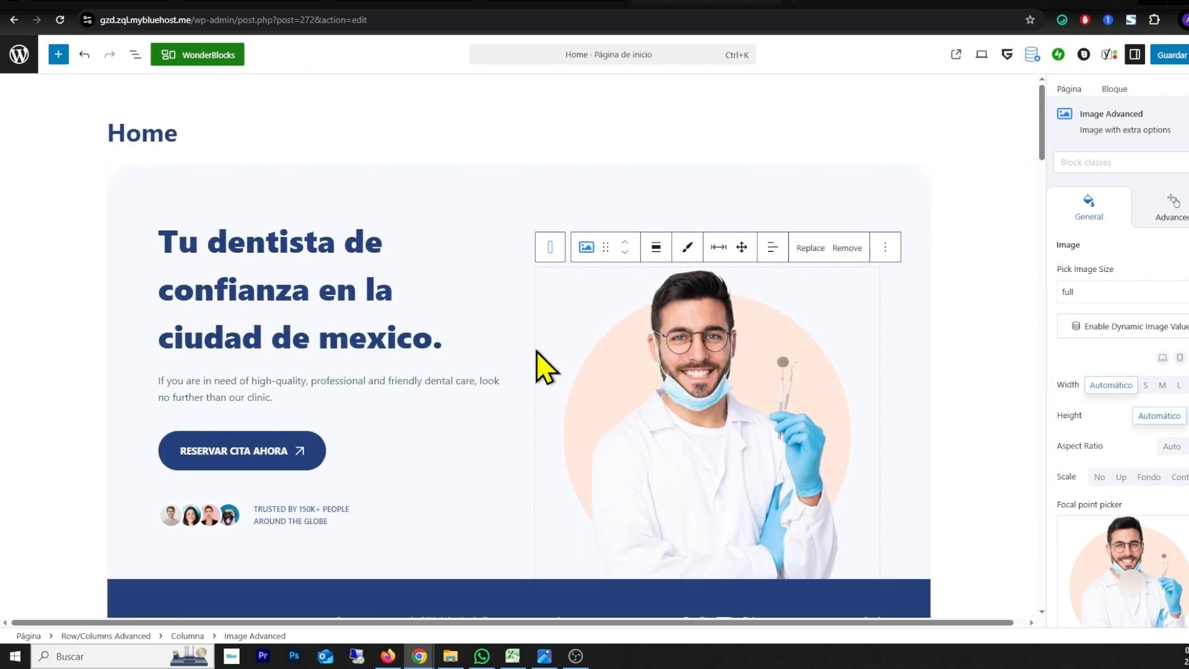
left_click(1165, 61)
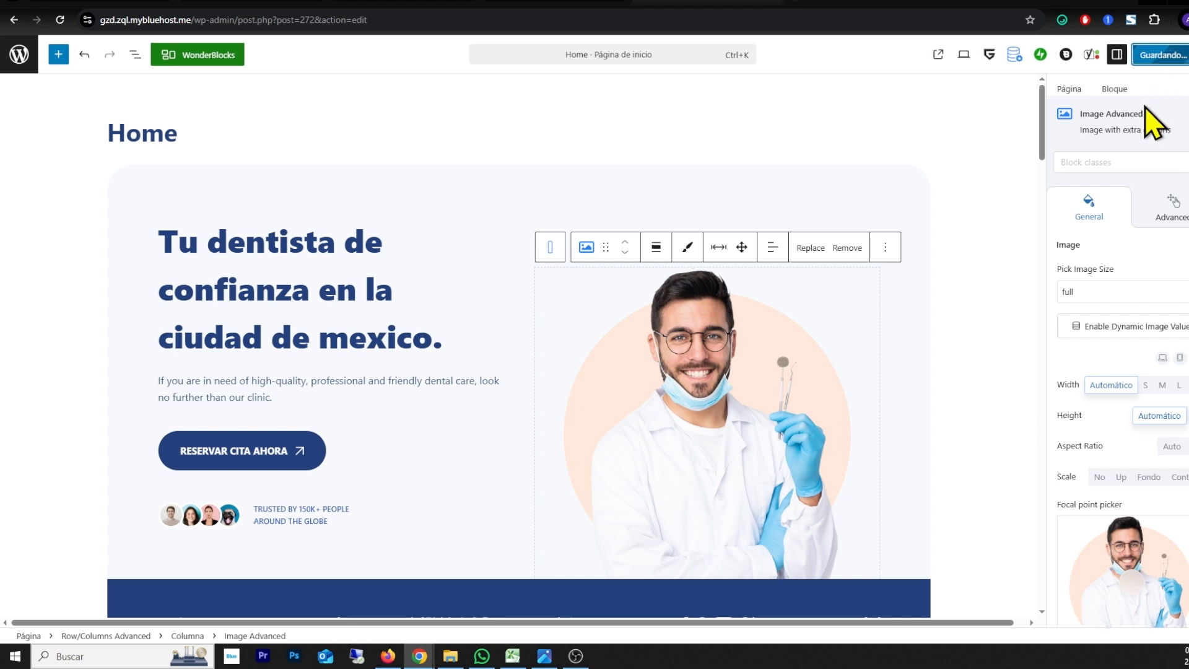
Step: Leave the page editor and visit the live site to check the new hero heading, button and image
left_click(20, 54)
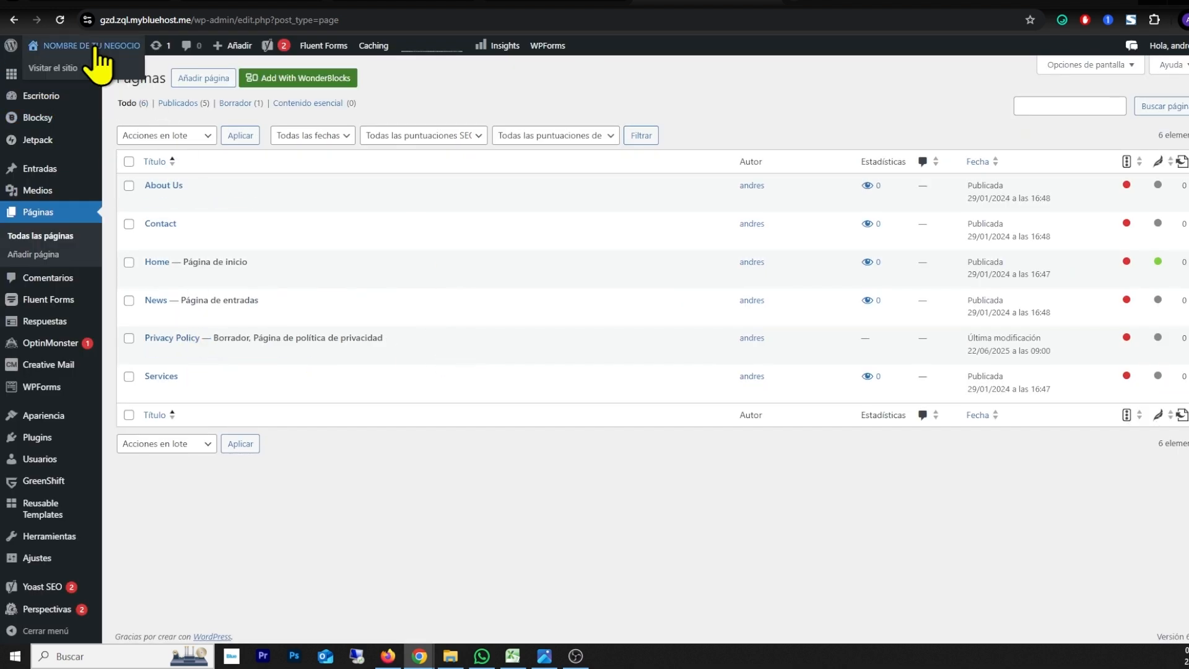
left_click(53, 68)
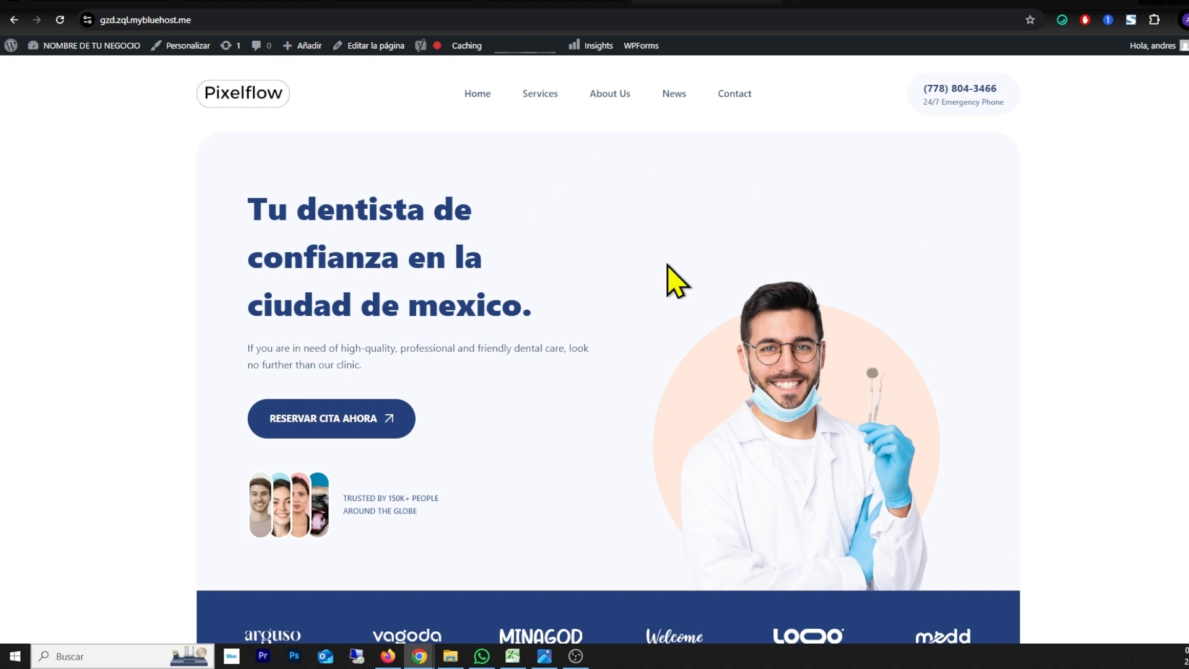
left_click_drag(251, 214, 534, 319)
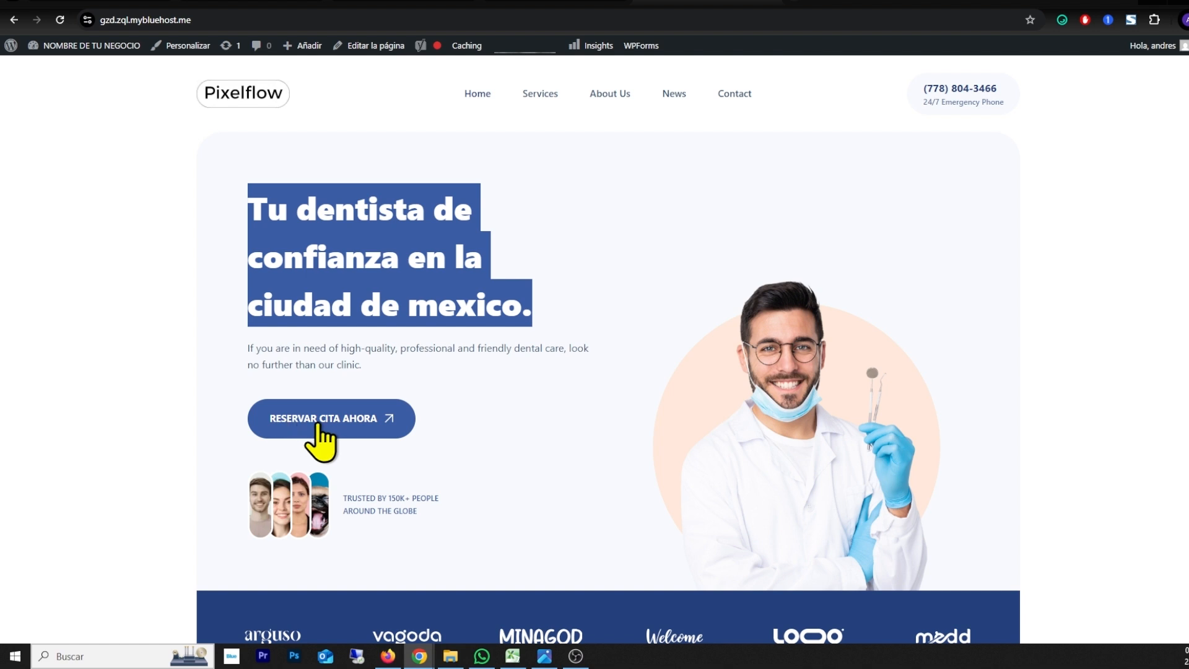
left_click(455, 426)
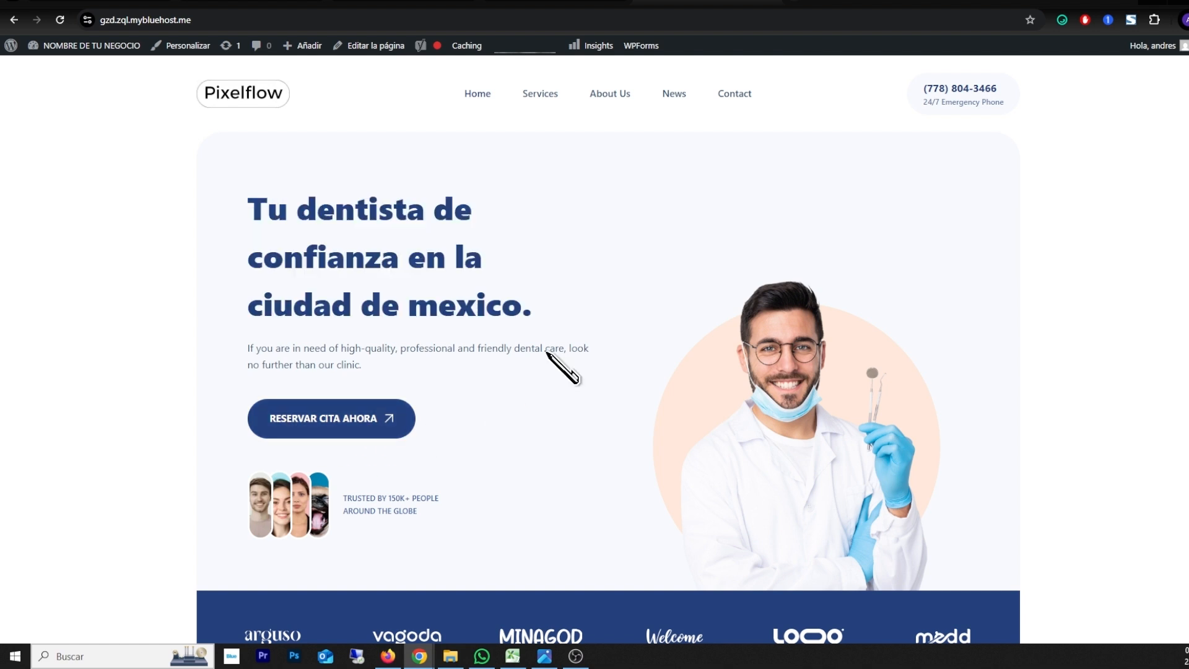
Step: Open the site customizer's global colour settings and try the Paleta #2 green preset on the home page
left_click(182, 49)
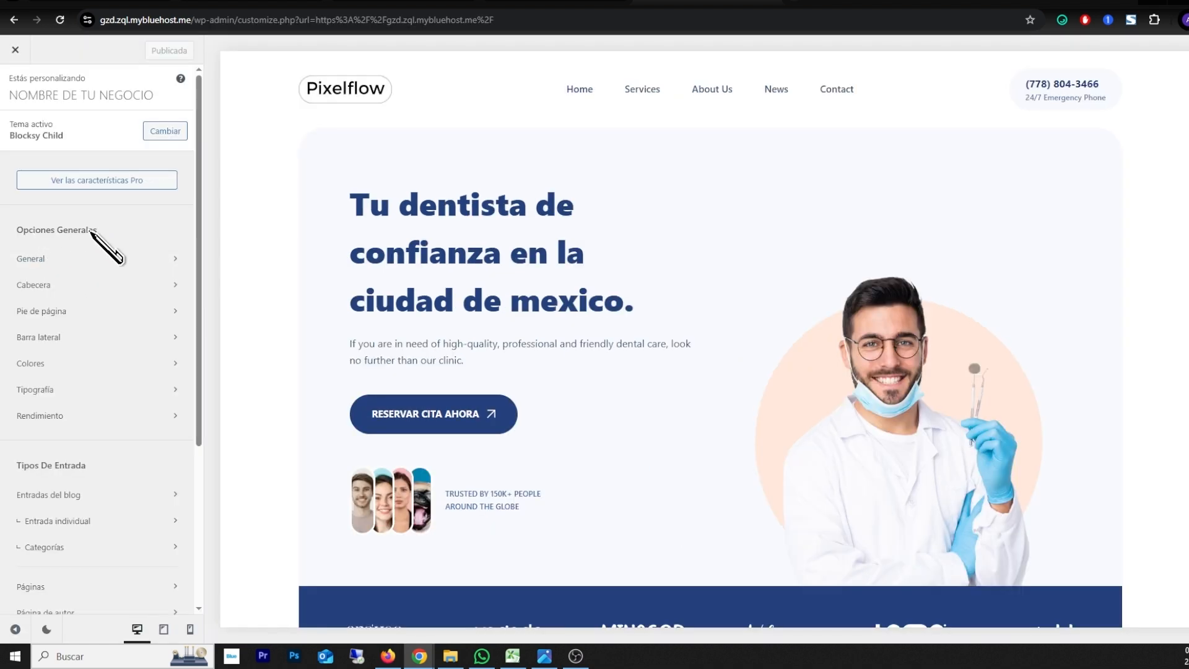
left_click(41, 371)
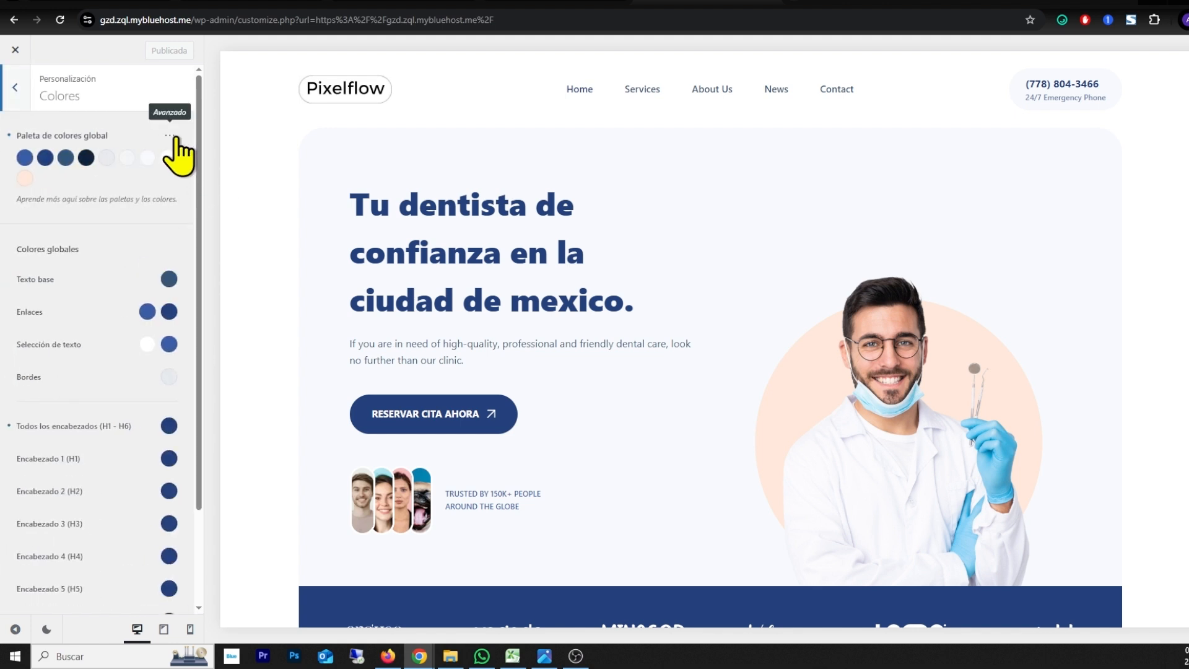
left_click(170, 135)
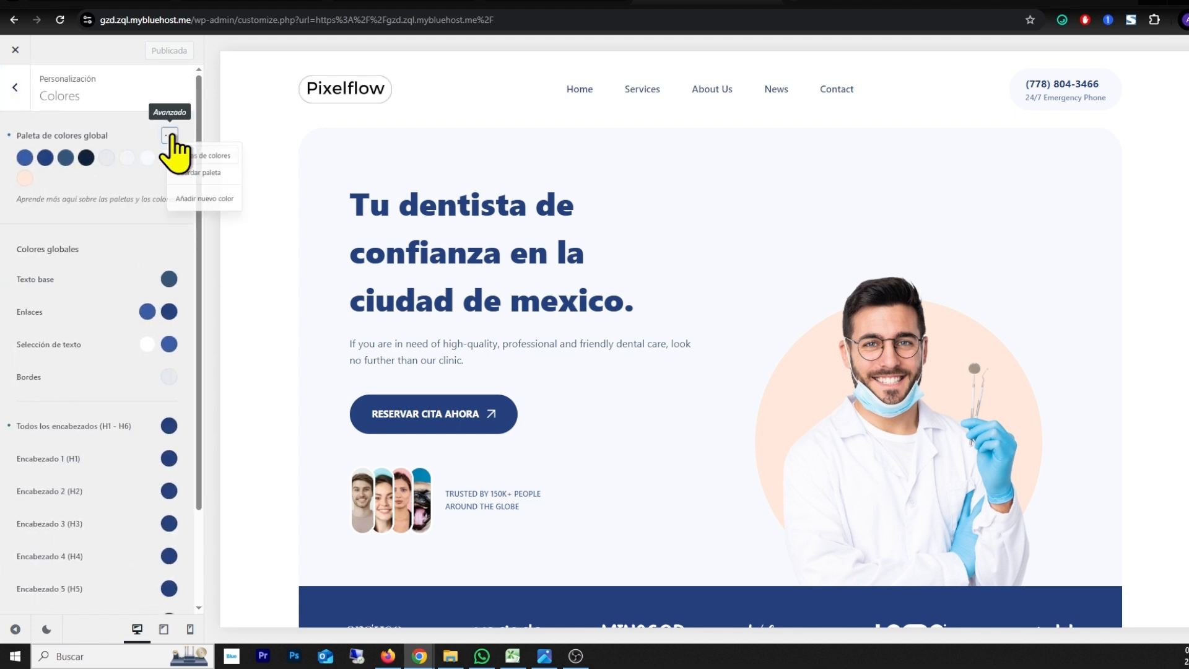
left_click(208, 162)
scroll(580, 341, "down", 5)
scroll(573, 387, "up", 5)
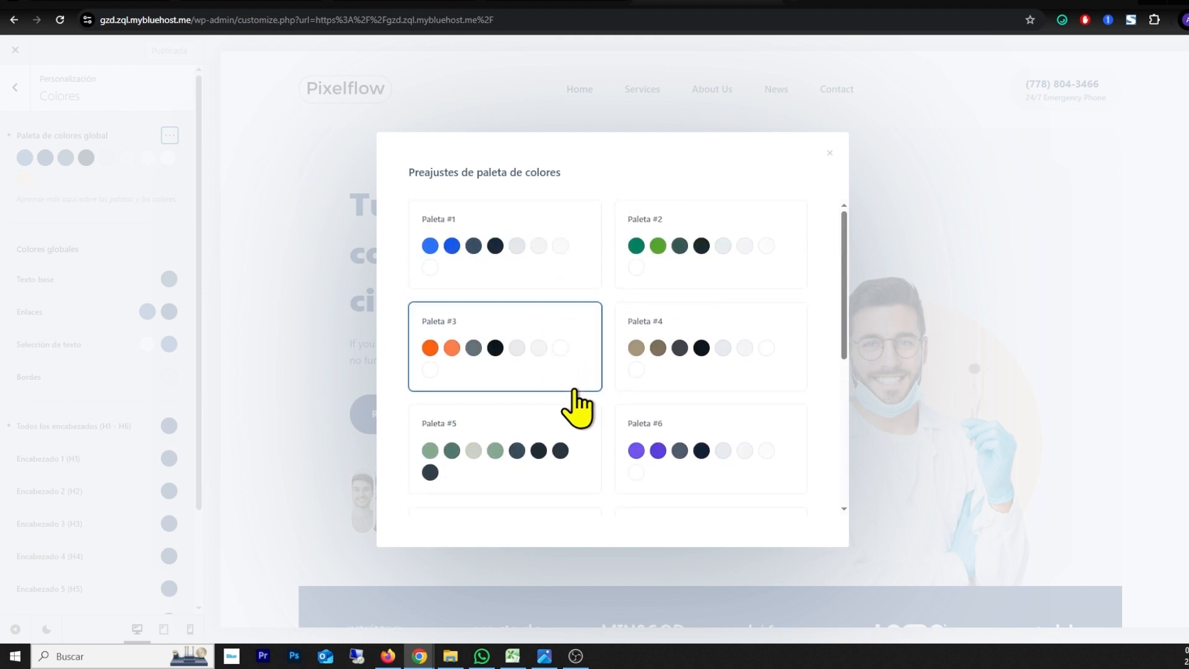
left_click(693, 245)
scroll(505, 252, "down", 15)
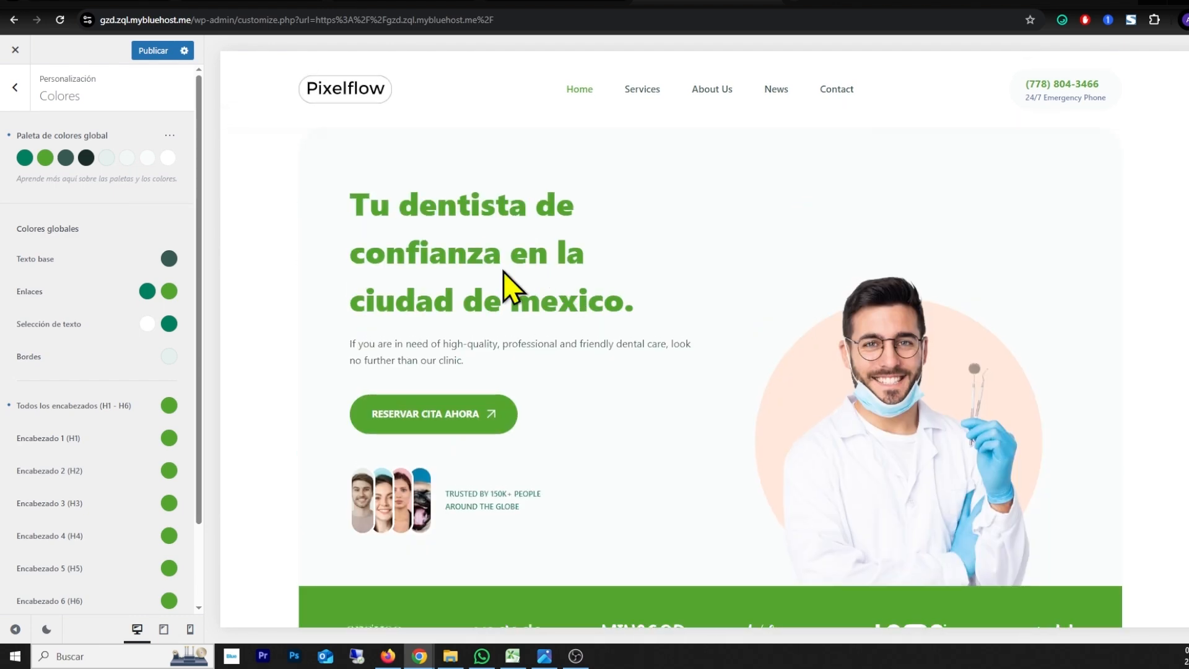
Step: Switch the global colour palette to the purple Paleta #6 preset and preview it down the home page
left_click(170, 135)
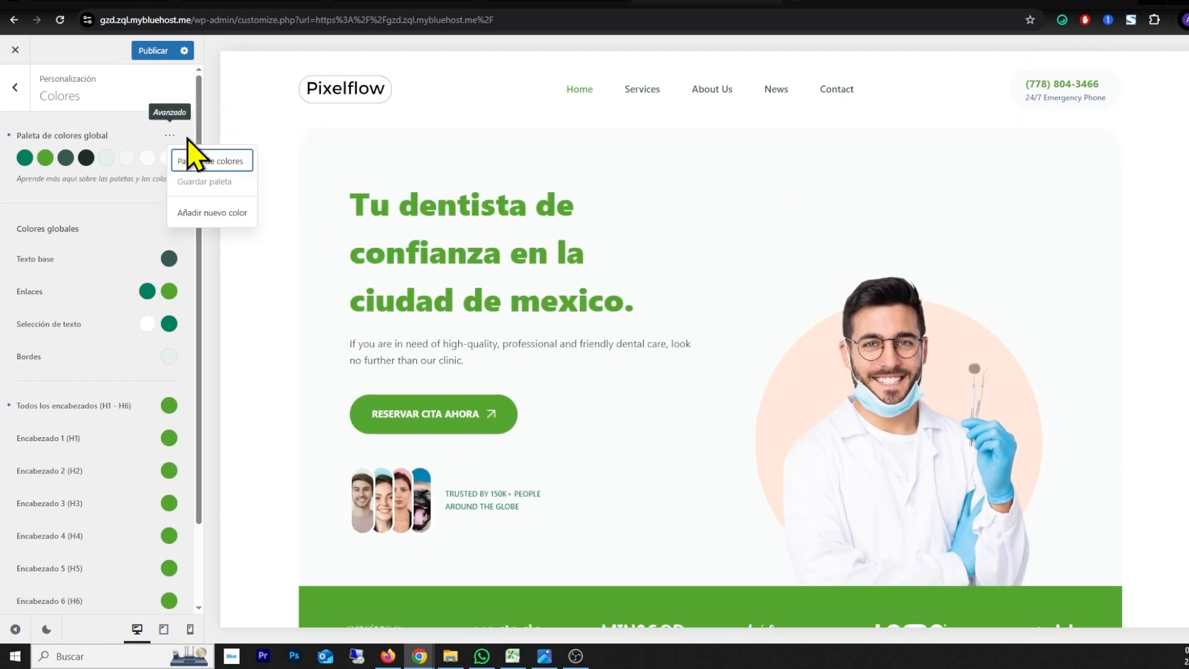
left_click(218, 164)
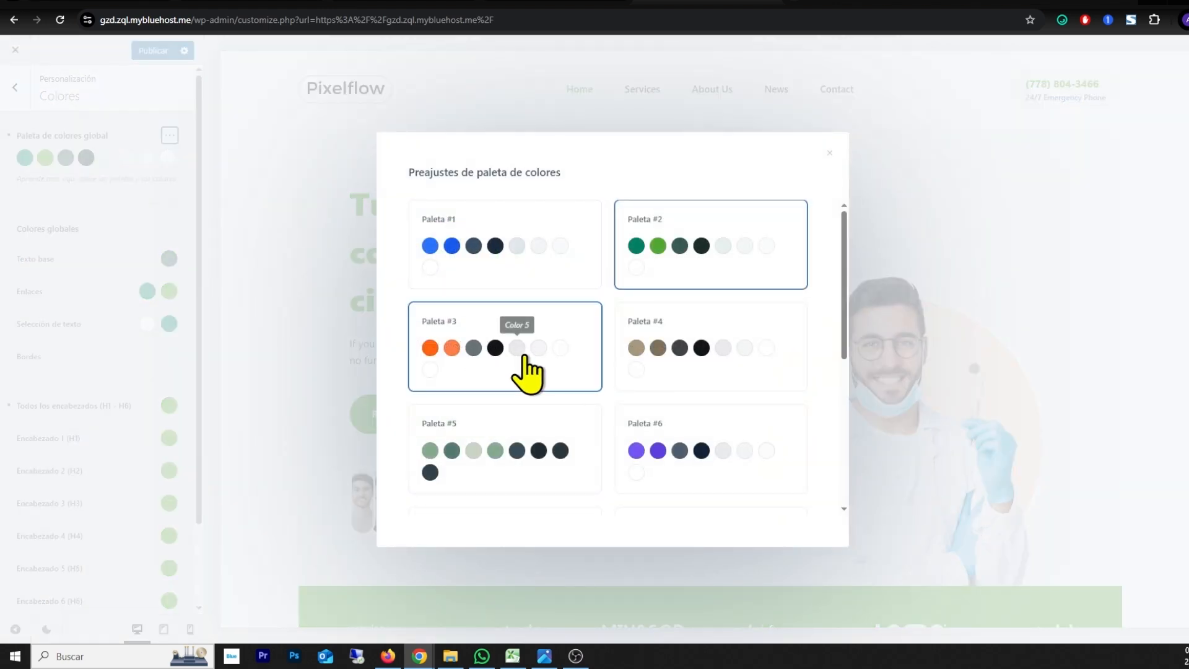
left_click(680, 451)
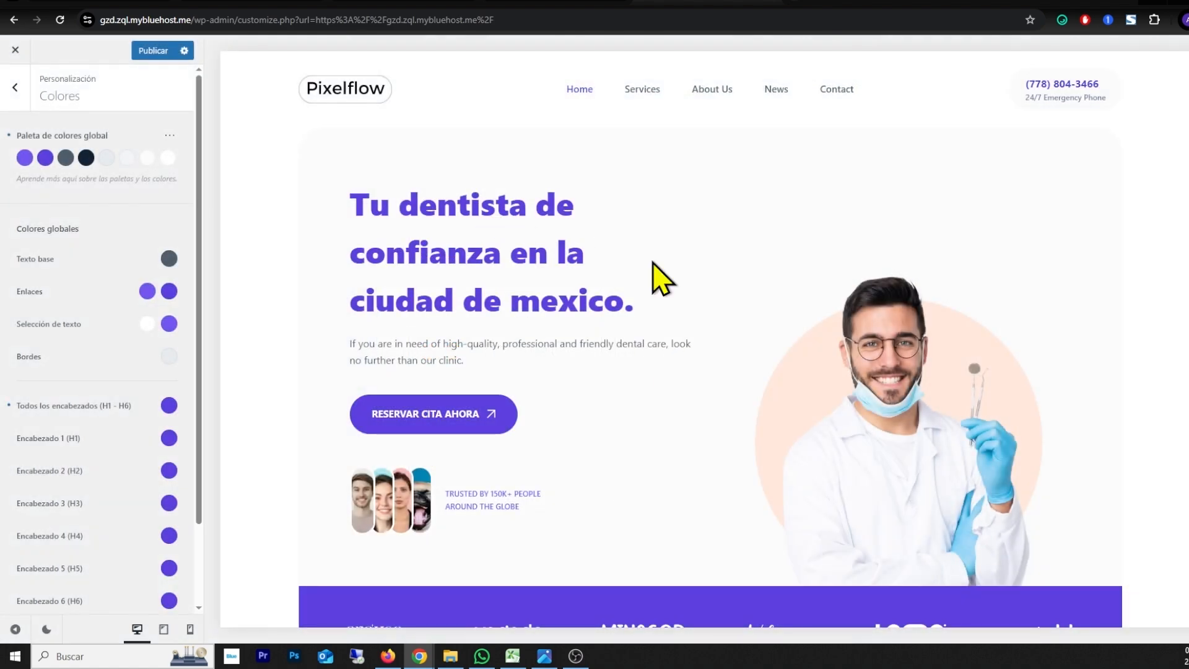
scroll(577, 368, "down", 10)
scroll(586, 360, "down", 15)
scroll(587, 360, "up", 20)
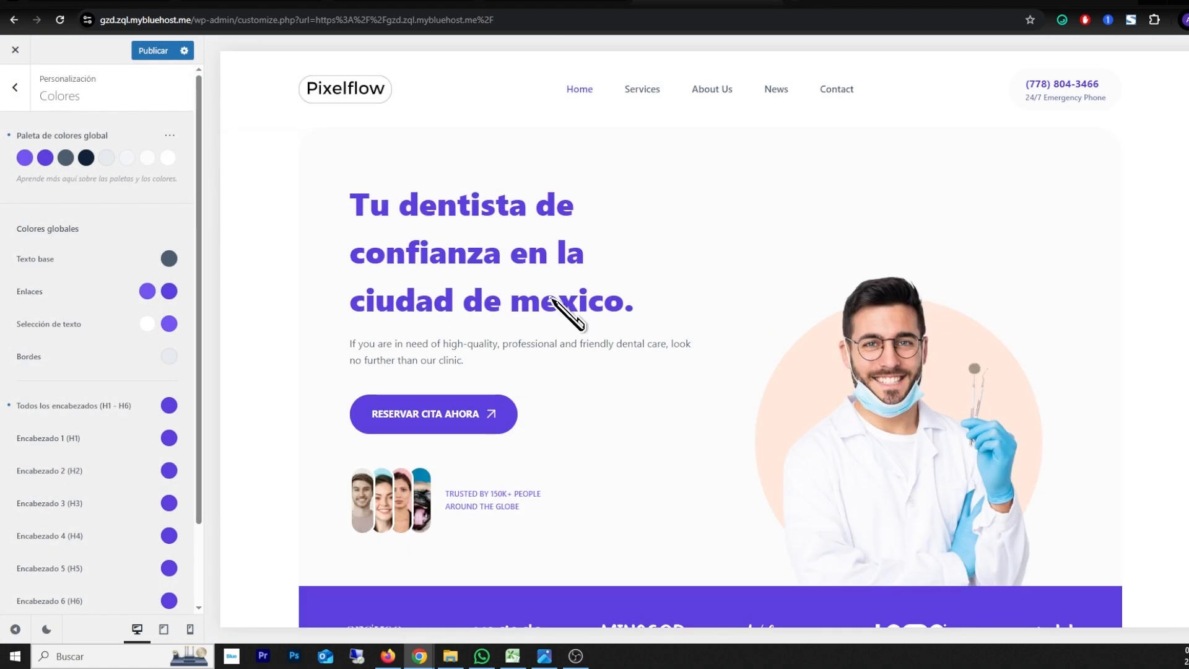
Step: Try the blue Paleta #1 preset as the global colour palette and preview it on the home page
left_click(170, 135)
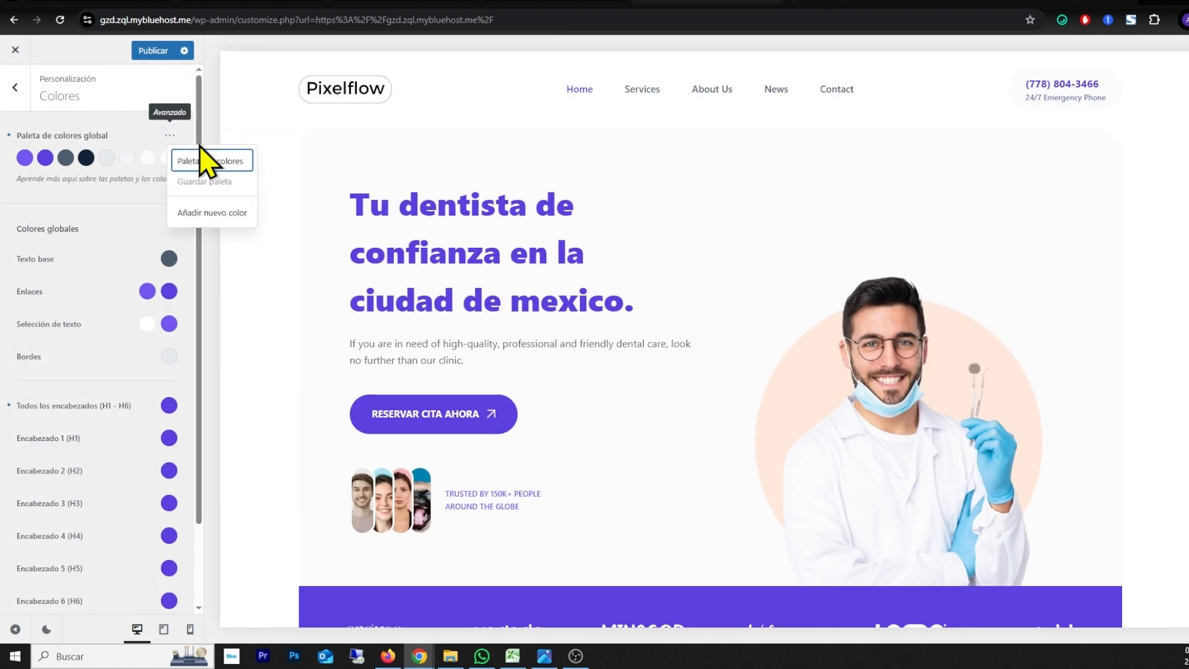
left_click(209, 160)
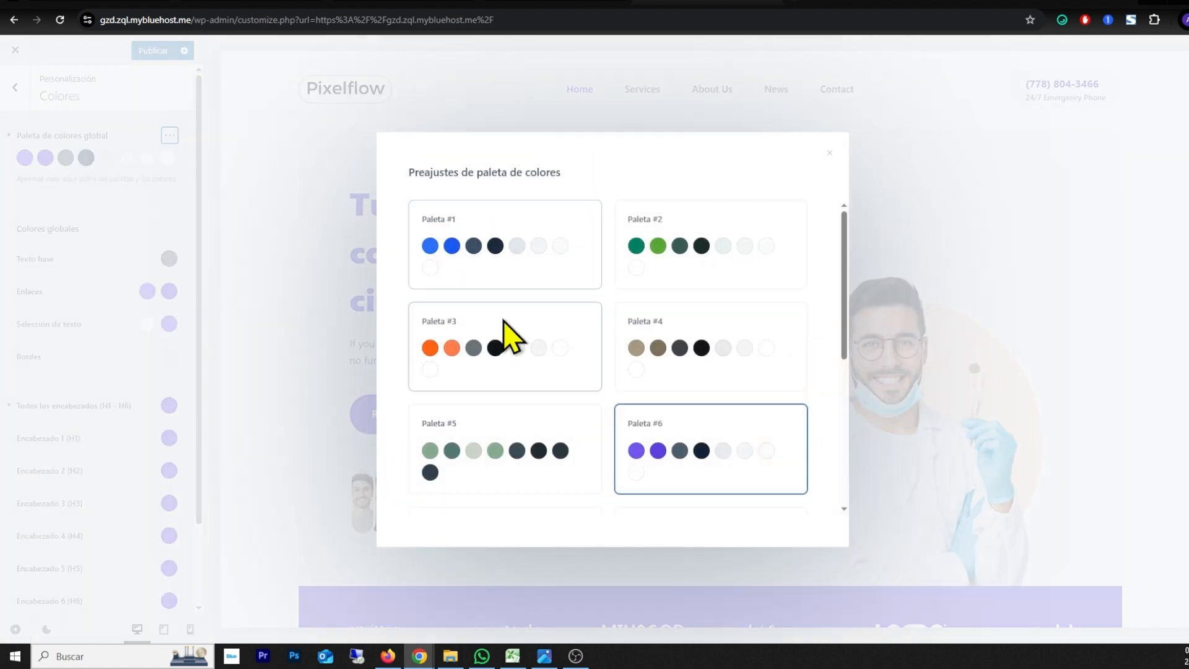
left_click(456, 258)
scroll(452, 260, "down", 12)
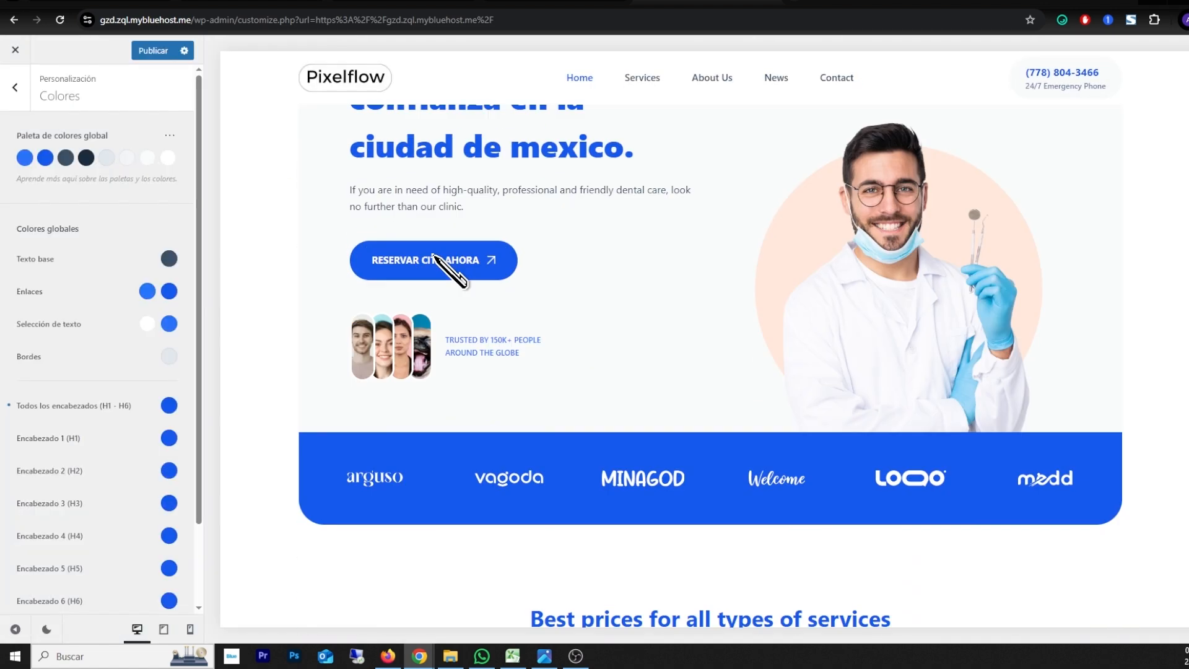
scroll(446, 276, "up", 12)
Step: Leave the customizer without publishing a palette change and look over the live home page
left_click(170, 135)
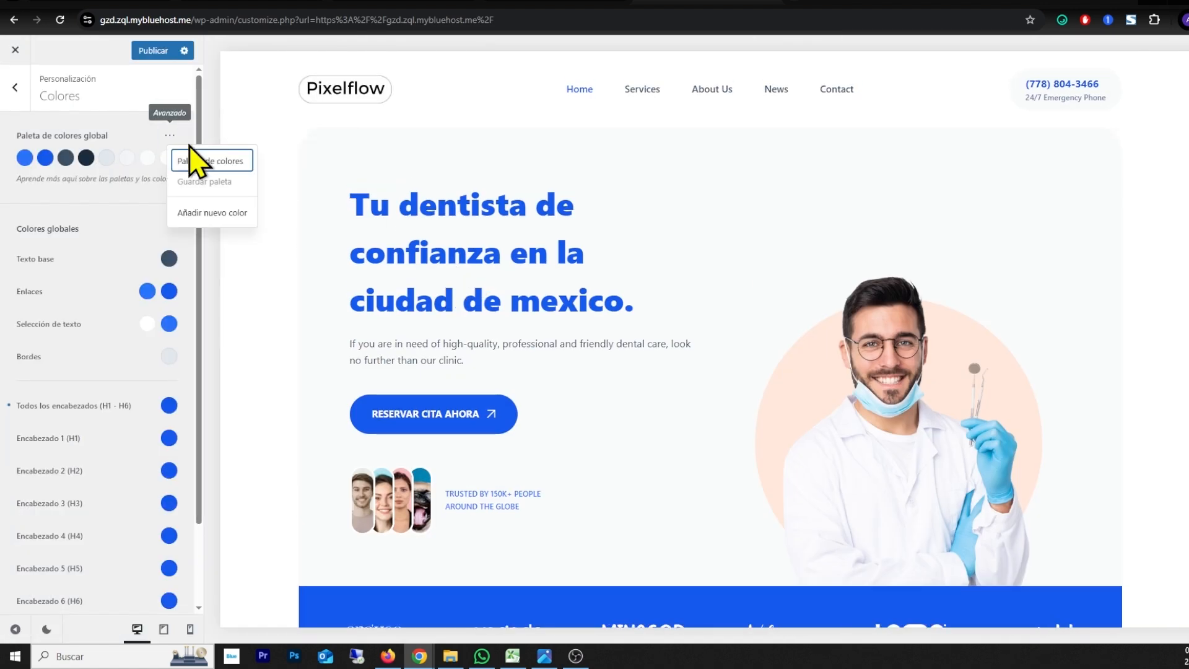
left_click(192, 159)
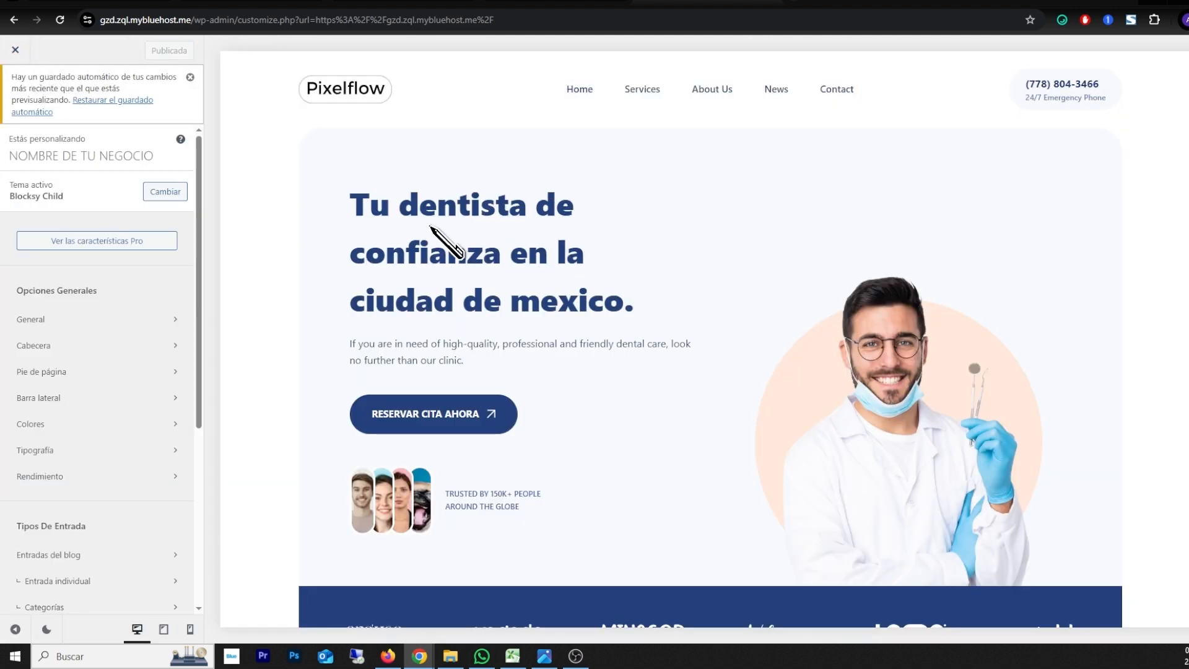
left_click(15, 49)
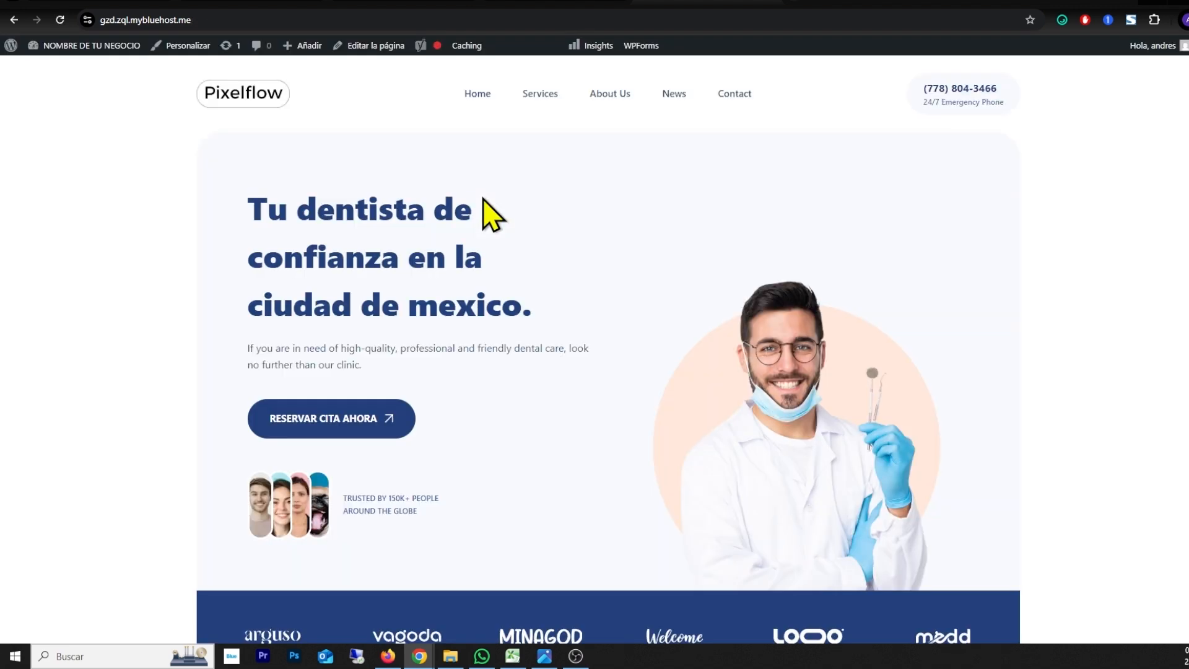
scroll(151, 265, "down", 6)
scroll(153, 266, "up", 6)
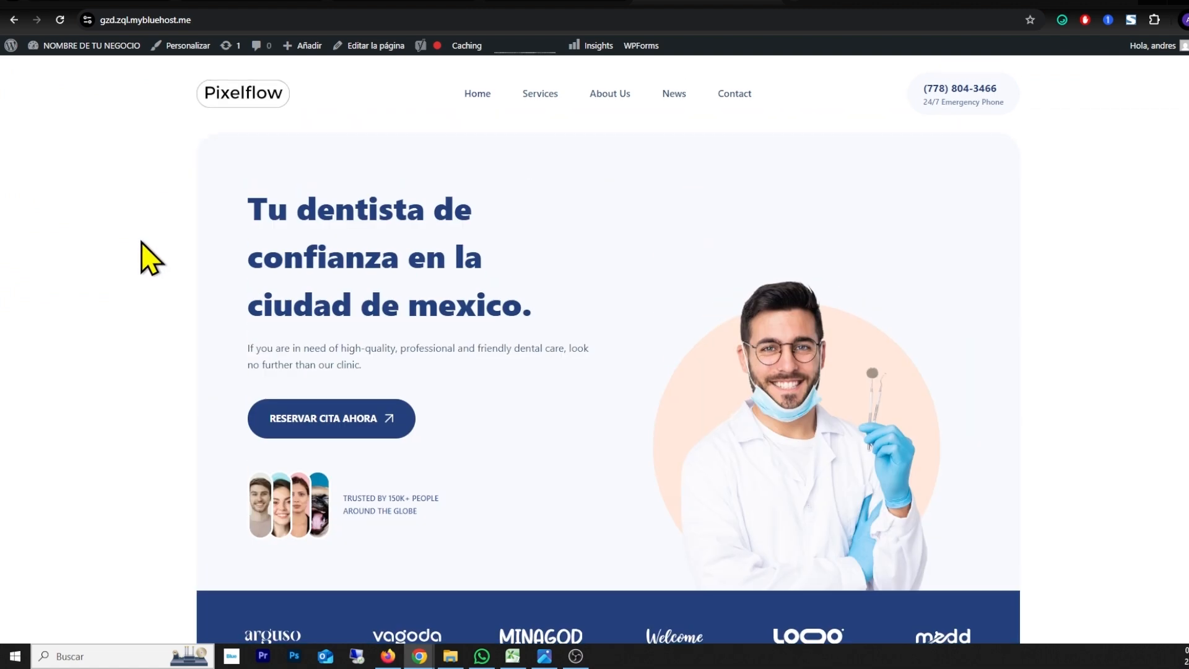